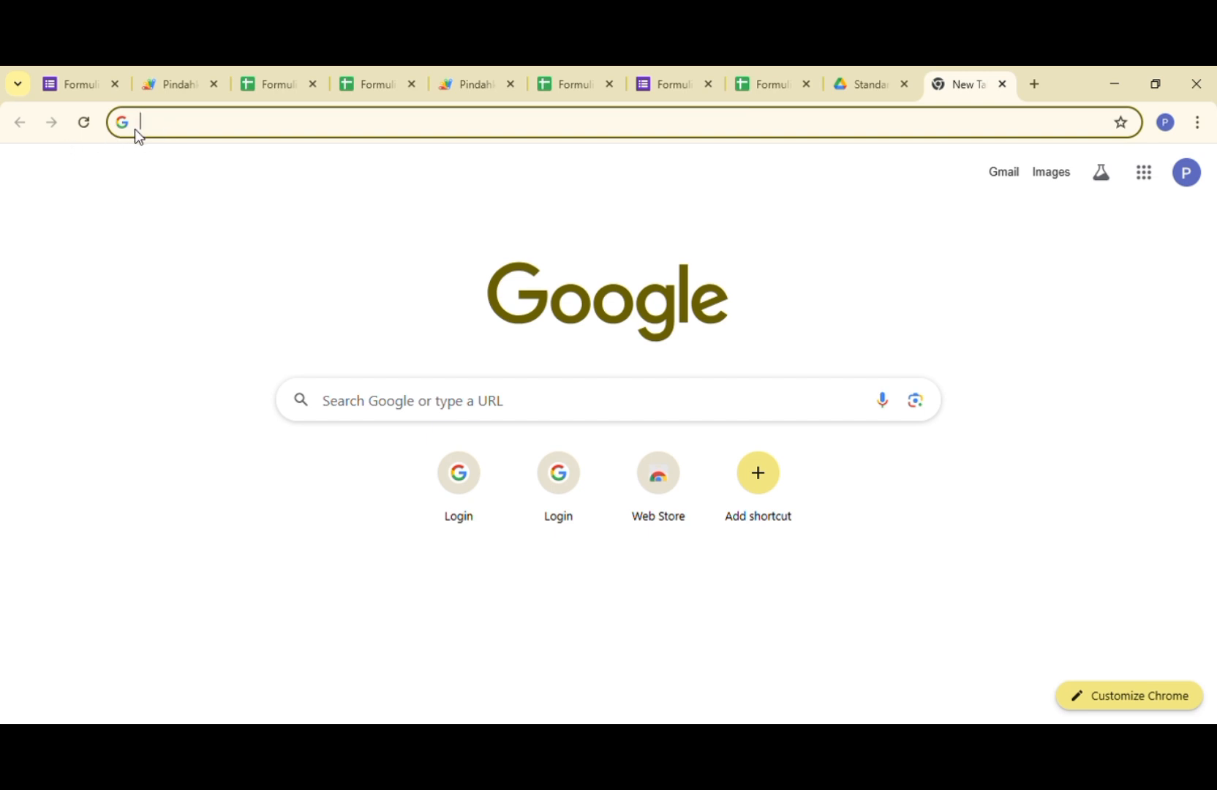
- Find Google Forms with the search "google form" and open the recent form "AKREDITASI MADRASAH TSANAWIYAH NEGERI 1 KEDIRI (MTS PARE)"
text(goog)
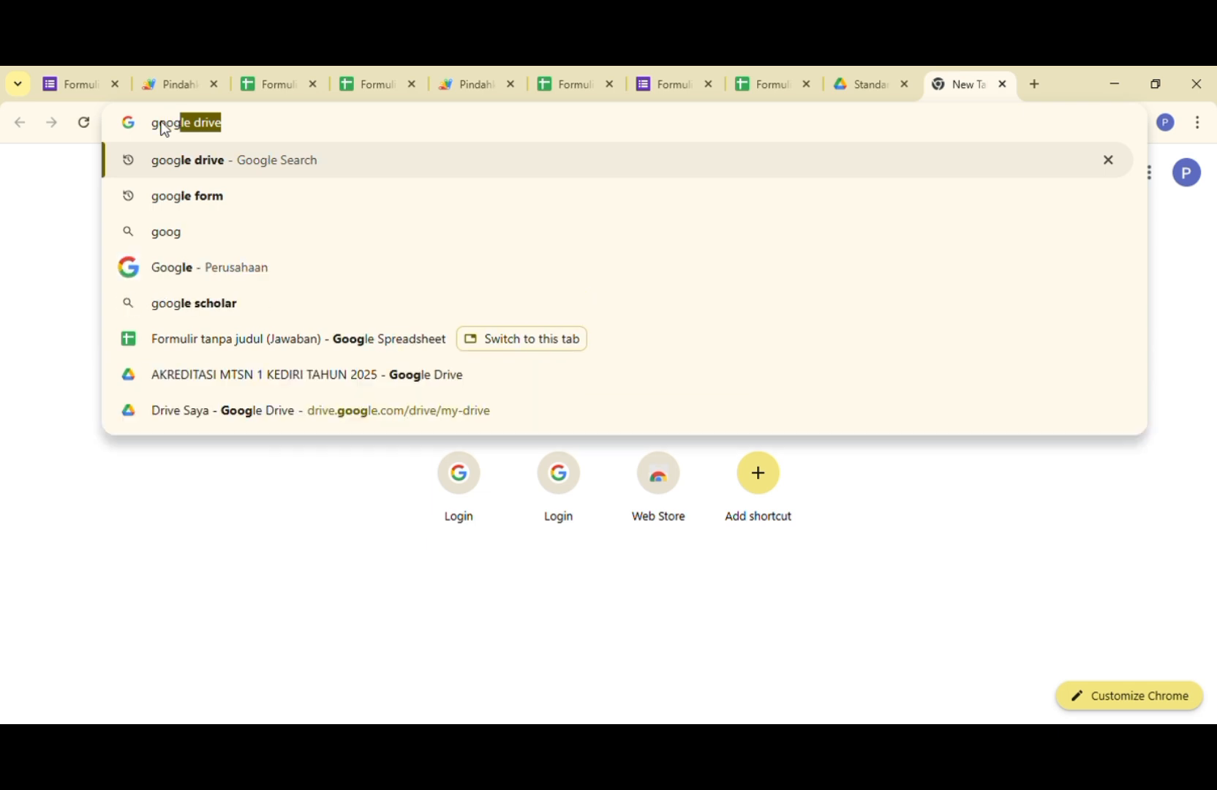
text(le form)
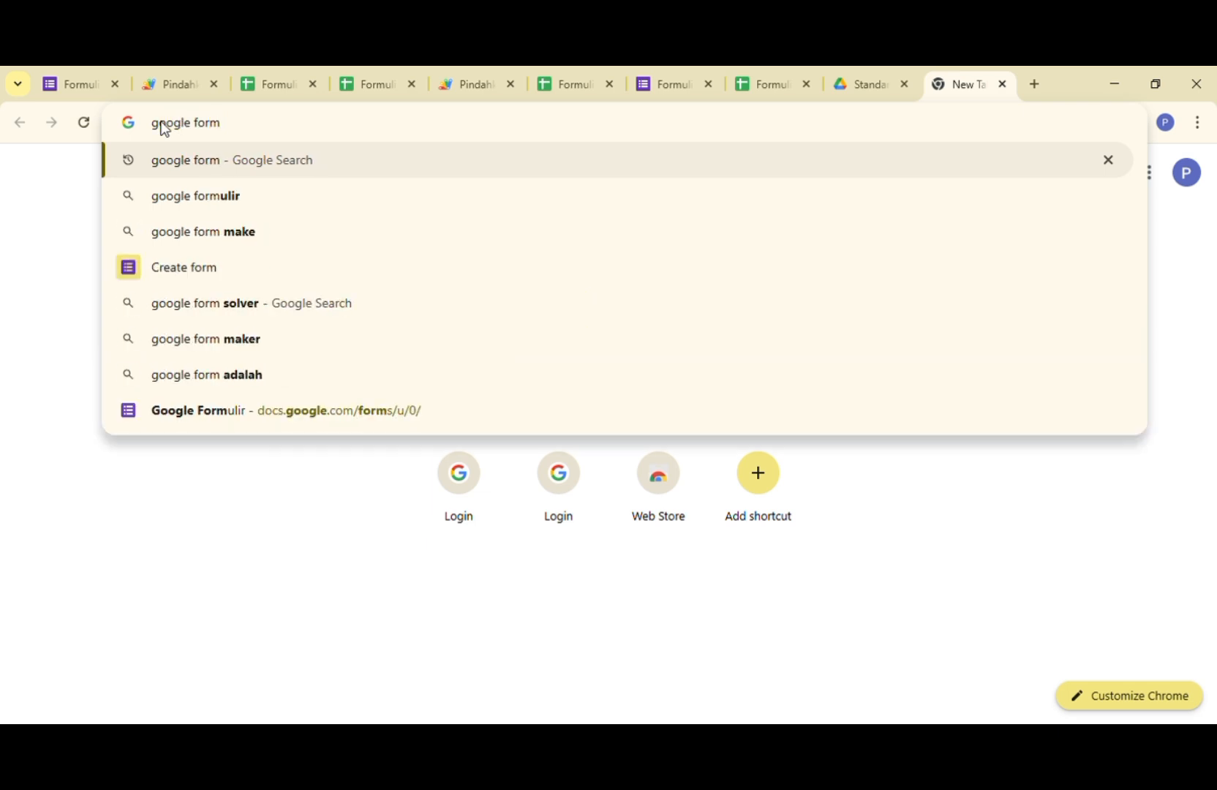
key(Return)
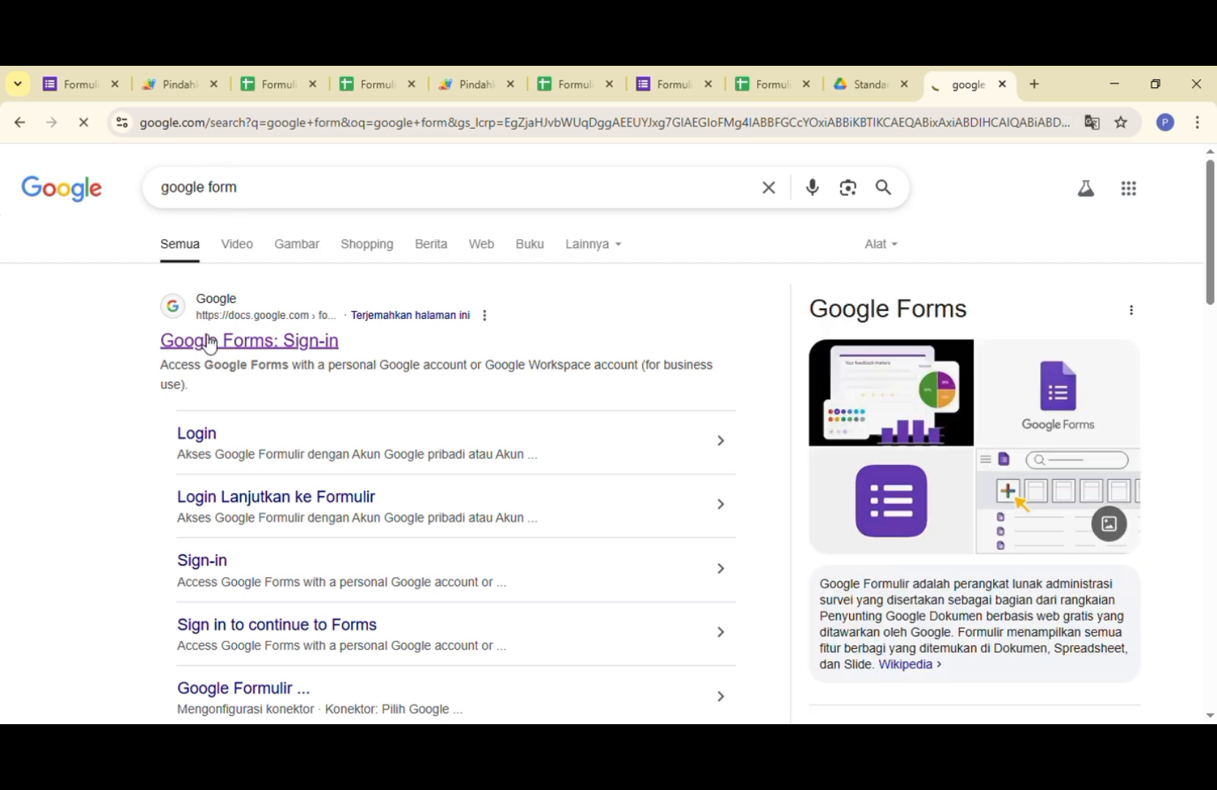
click(208, 341)
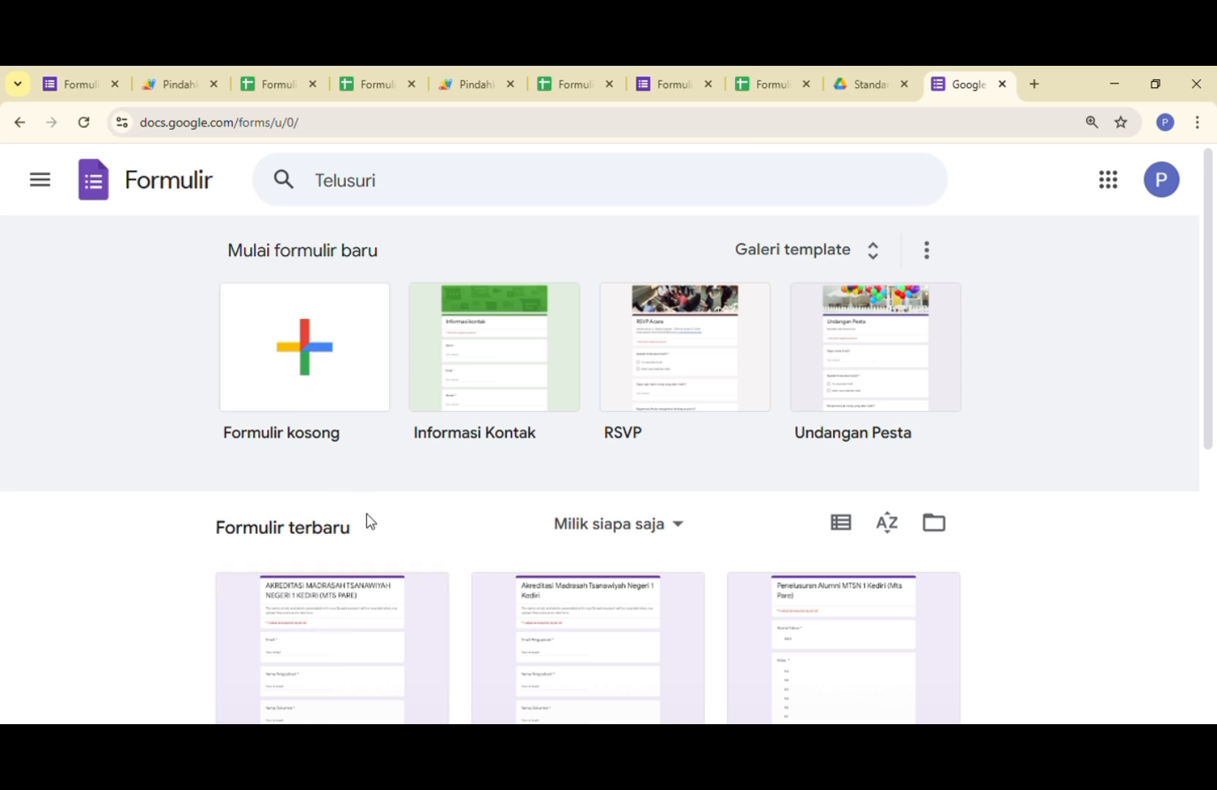
click(308, 654)
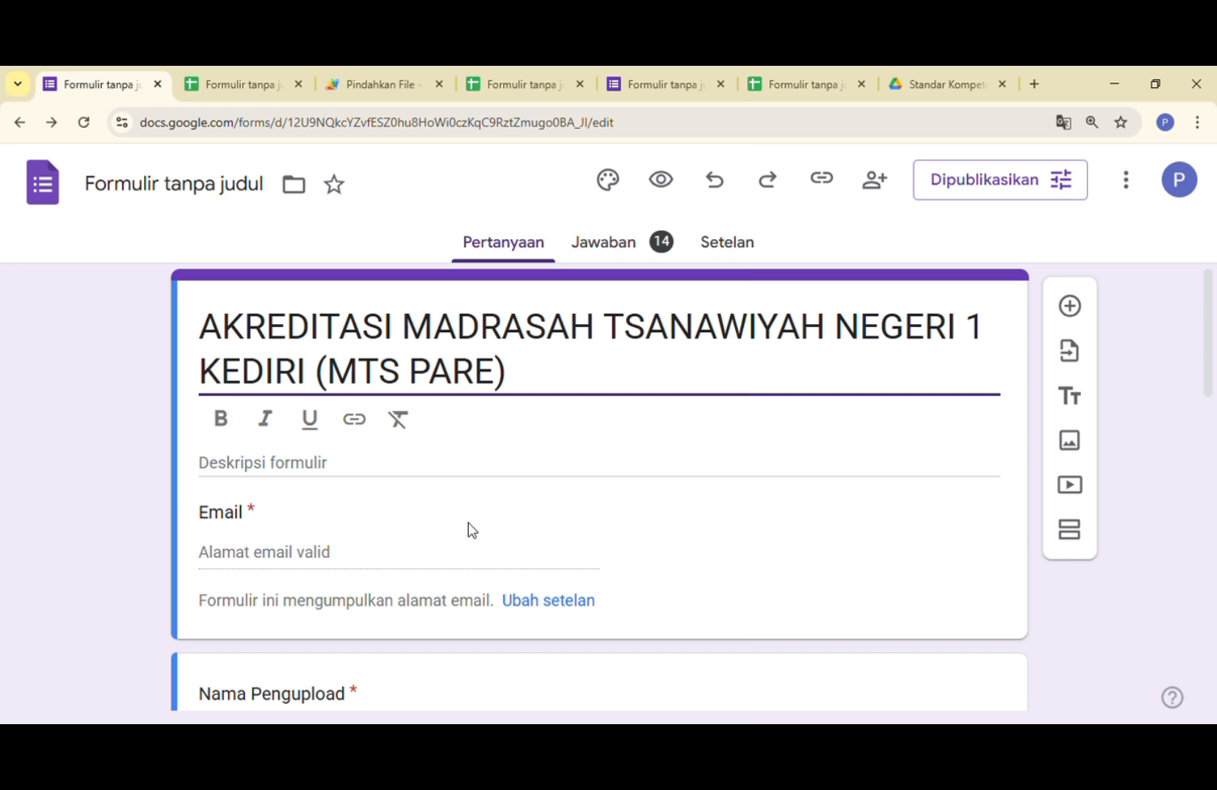
- Set the "Nama Pengupload" question to the Jawaban singkat type and turn its Wajib diisi requirement off and on again
scroll(242, 462, down, 1)
scroll(955, 369, down, 3)
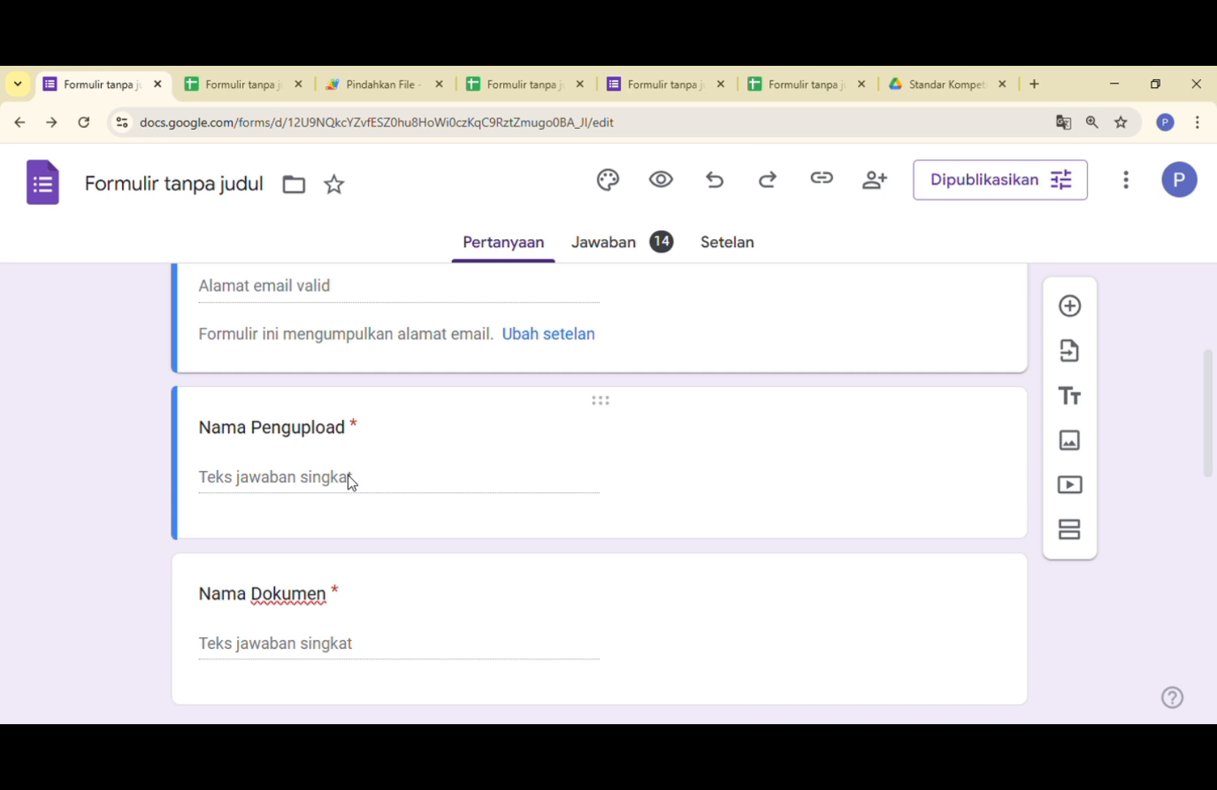
click(357, 432)
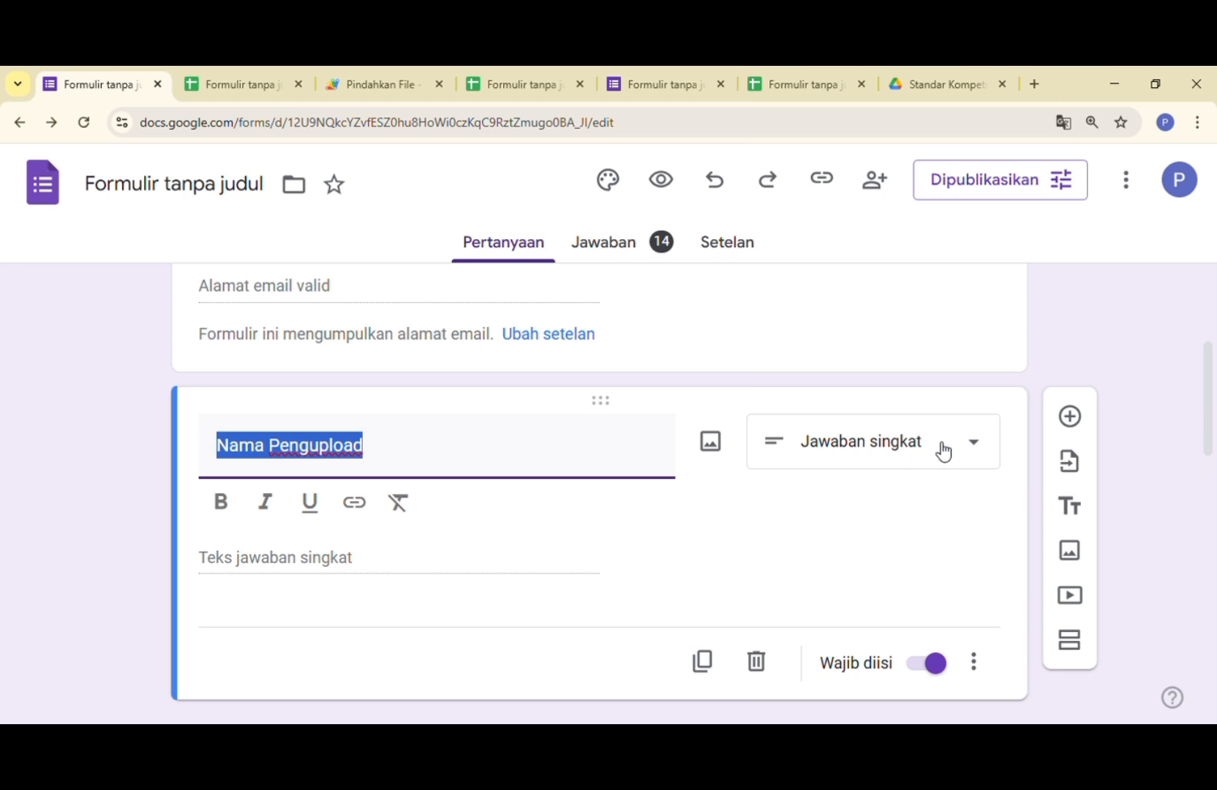
click(974, 446)
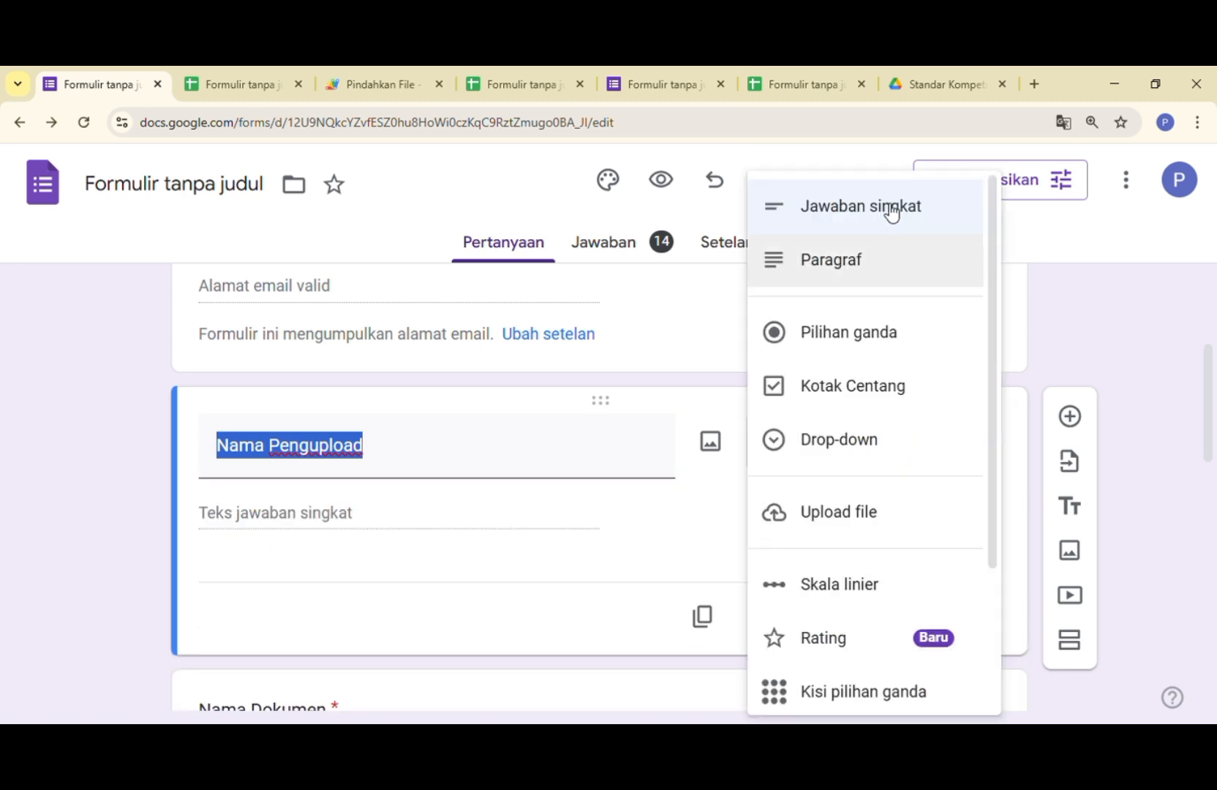
click(892, 208)
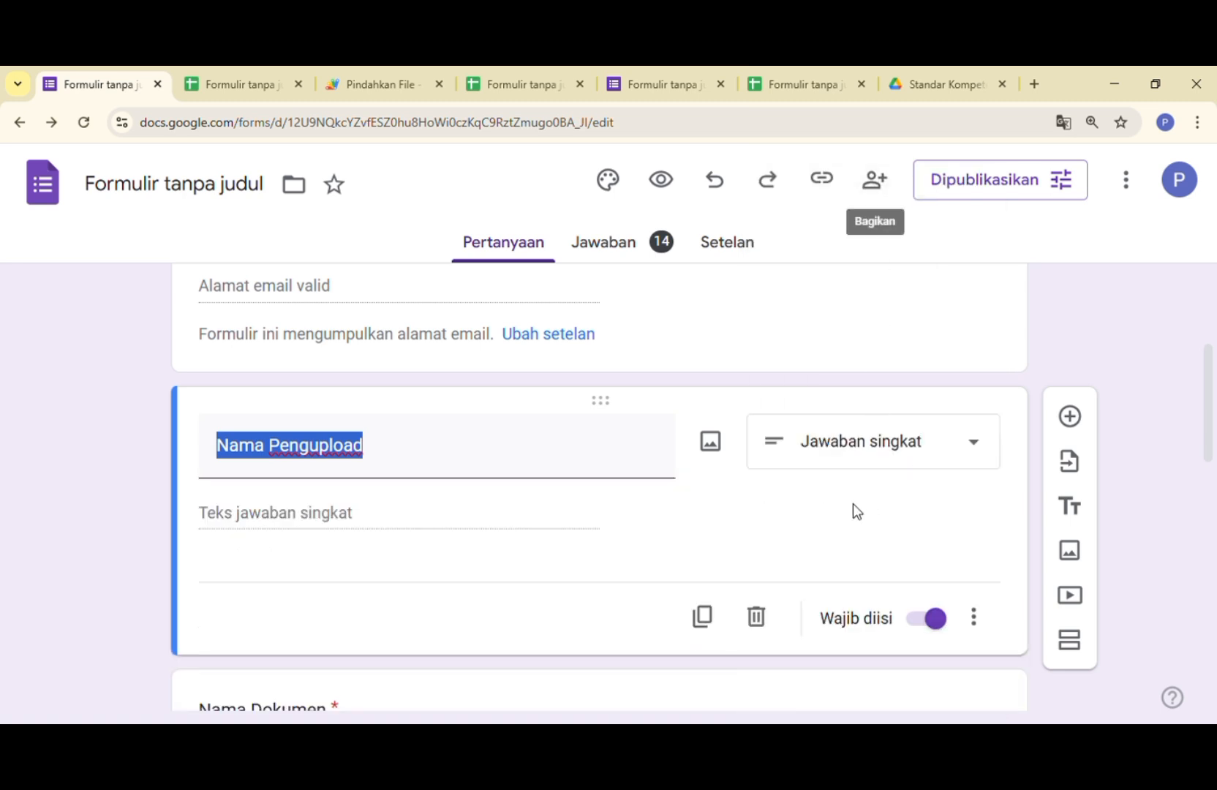
click(923, 620)
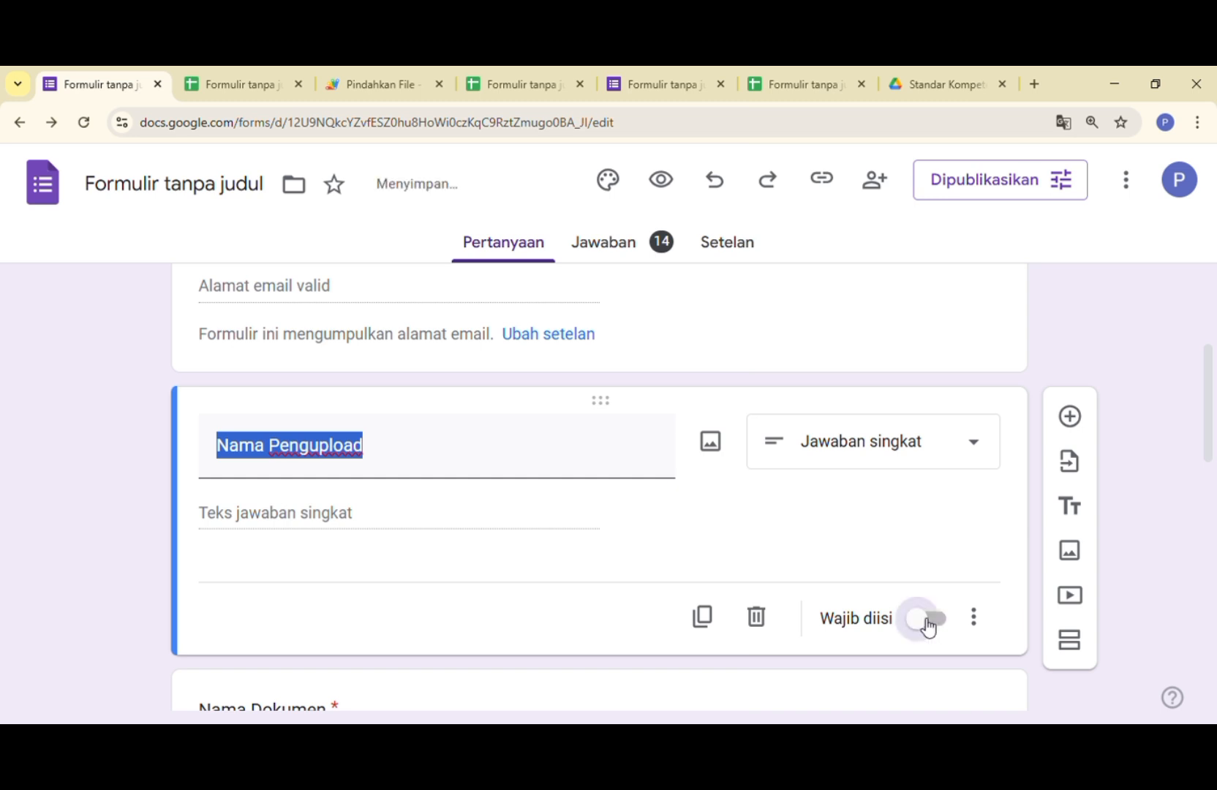
click(920, 623)
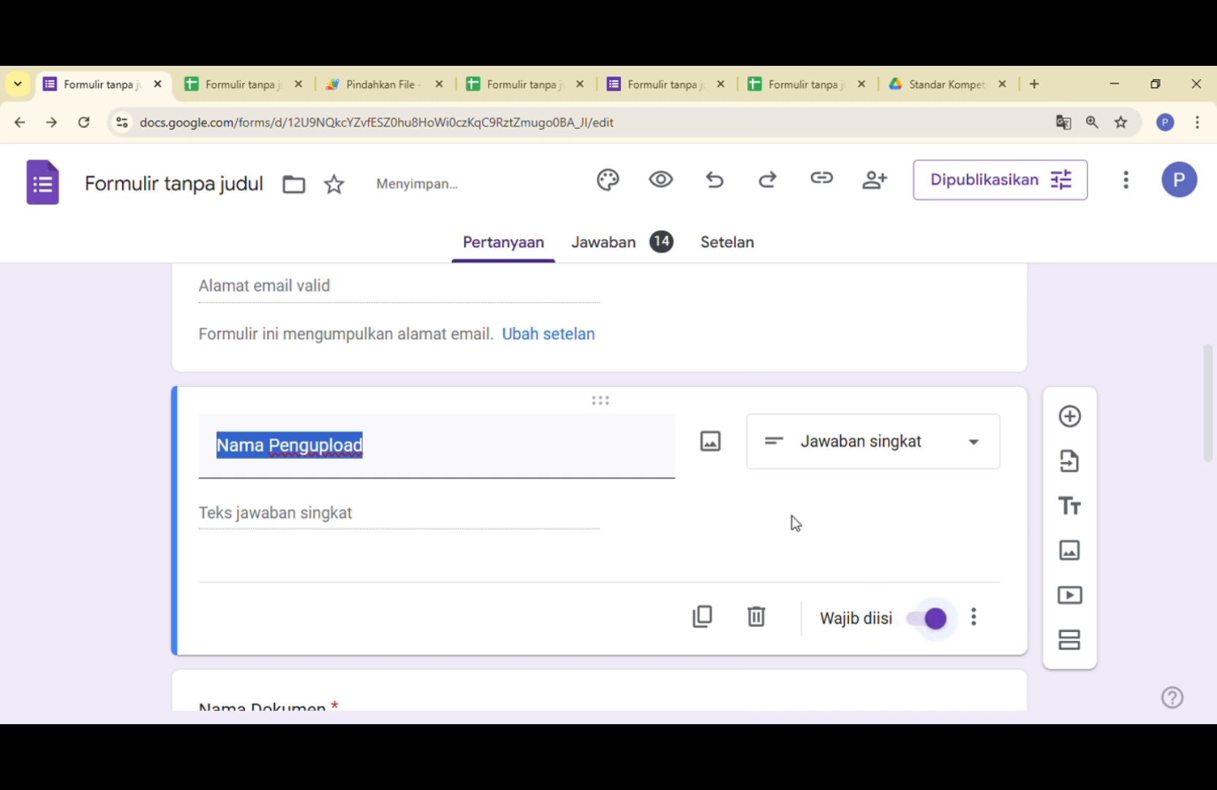
- Open the "Nama Dokumen" question to check its answer type and Wajib diisi setting
scroll(793, 521, down, 2)
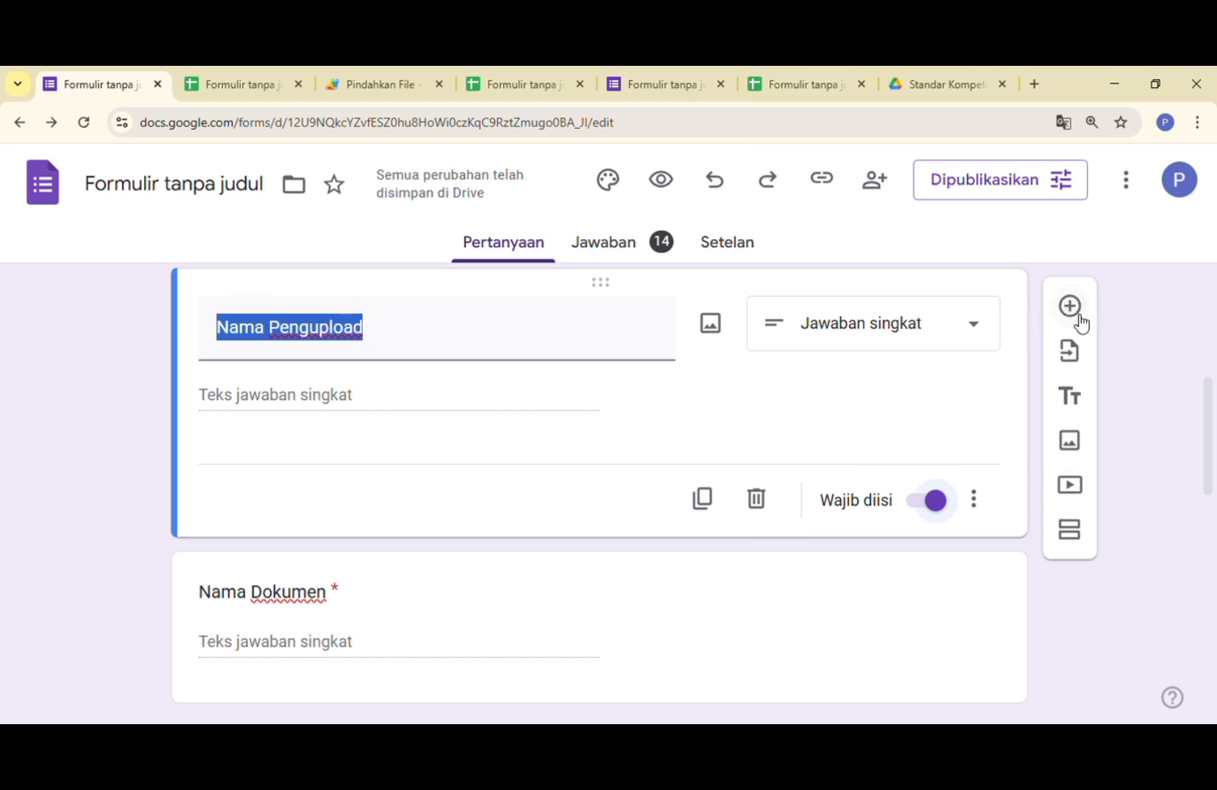
scroll(582, 543, down, 2)
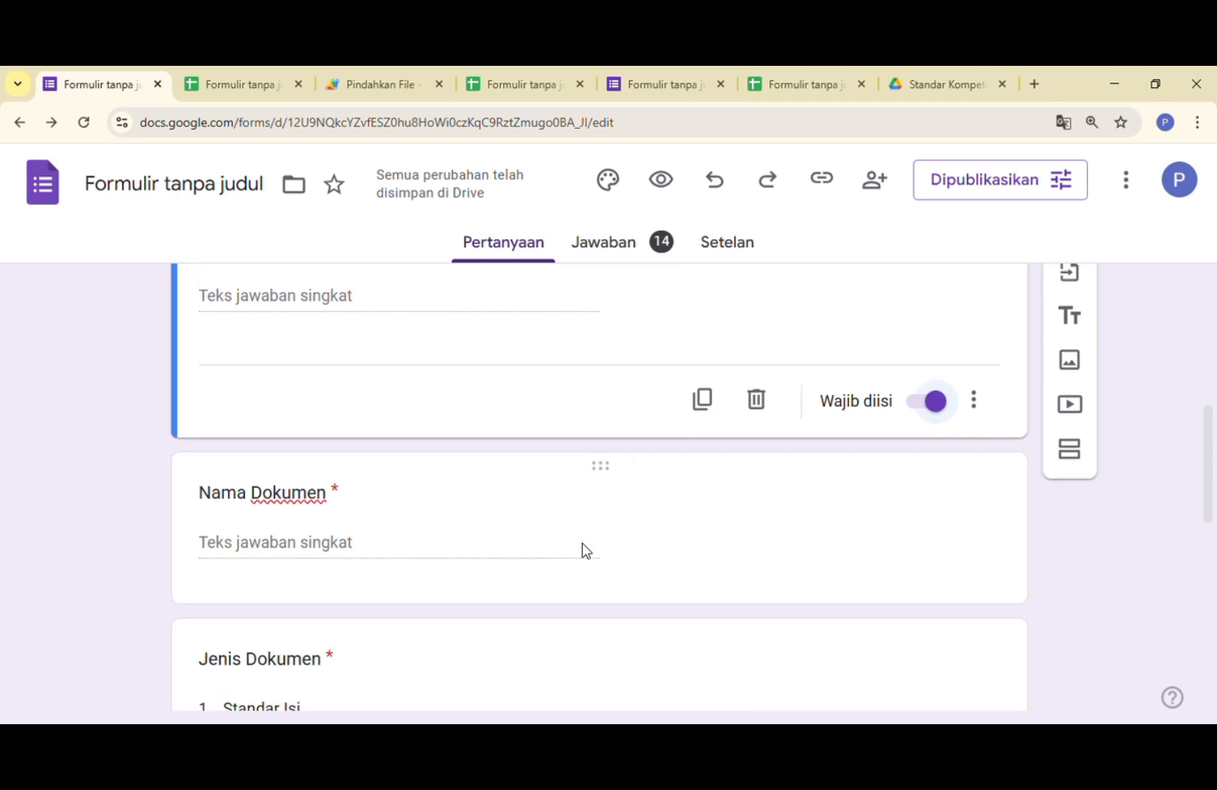
click(360, 503)
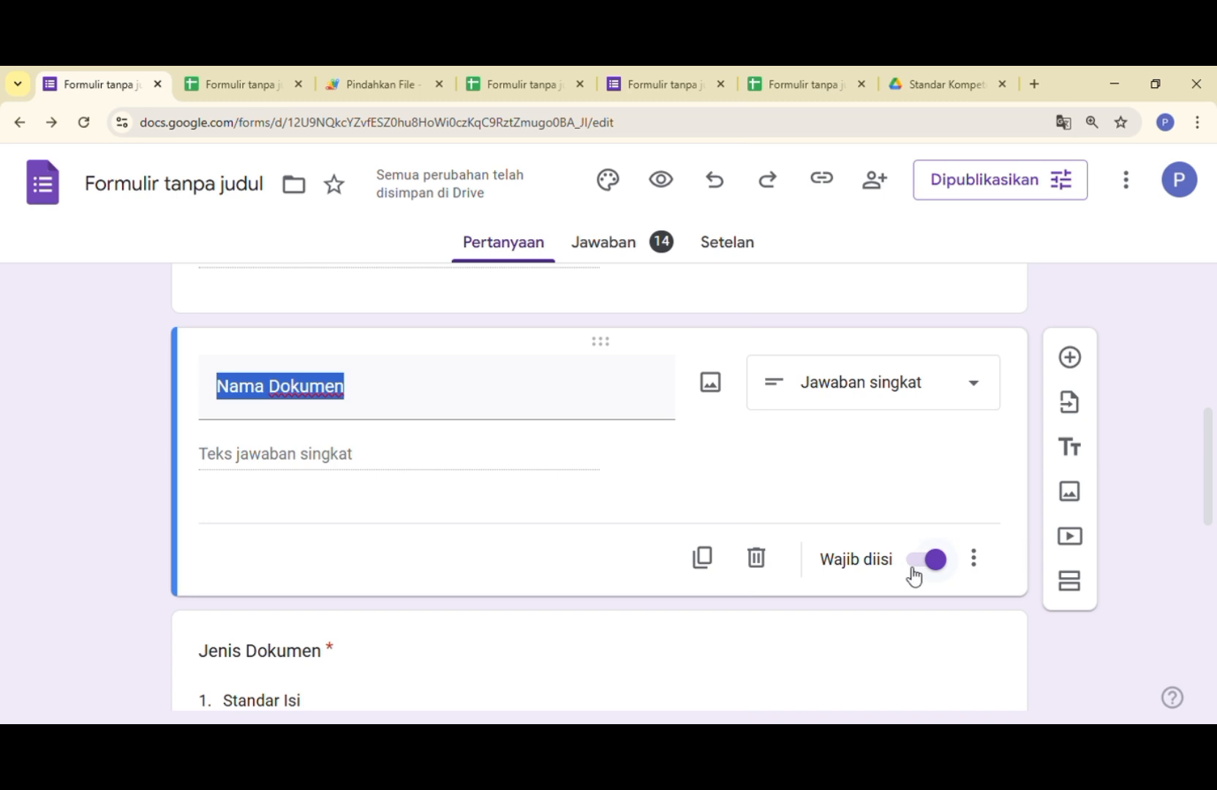
- Open the "Jenis Dokumen" question and examine its answer type choices and its list of document standards
scroll(613, 488, down, 4)
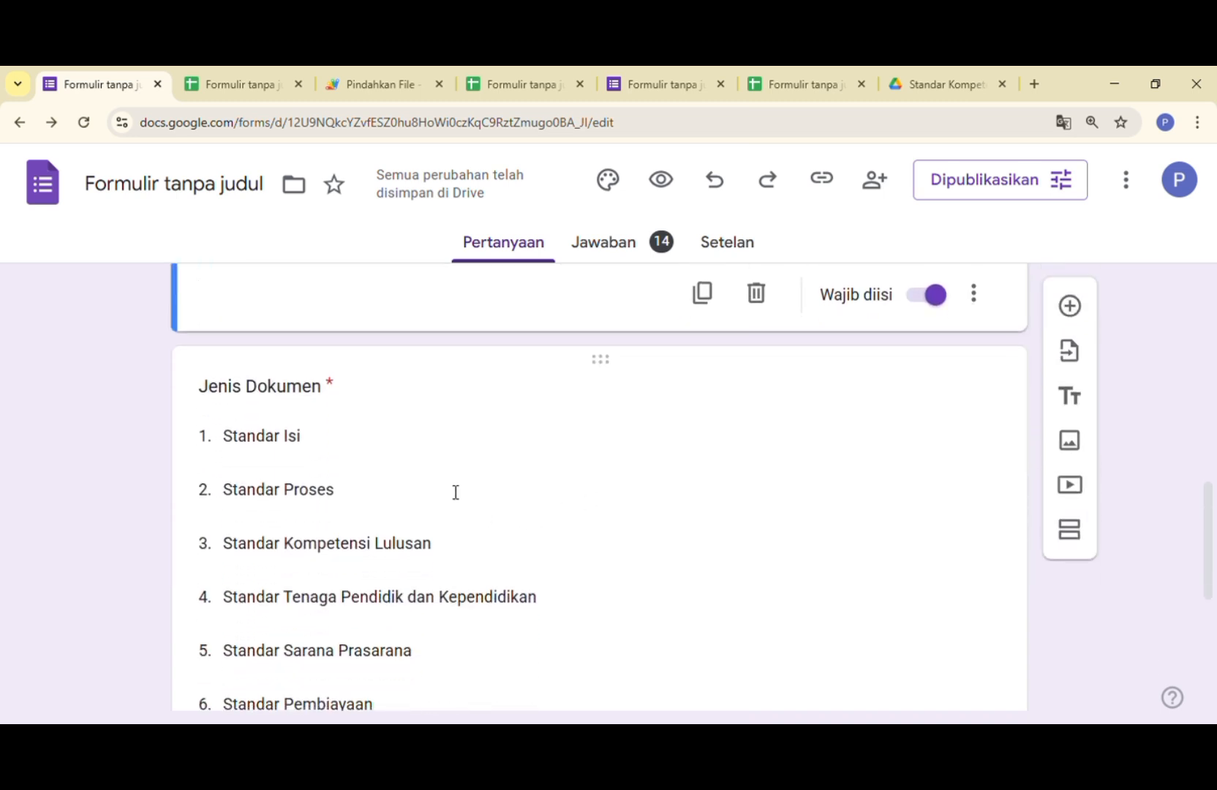
click(360, 403)
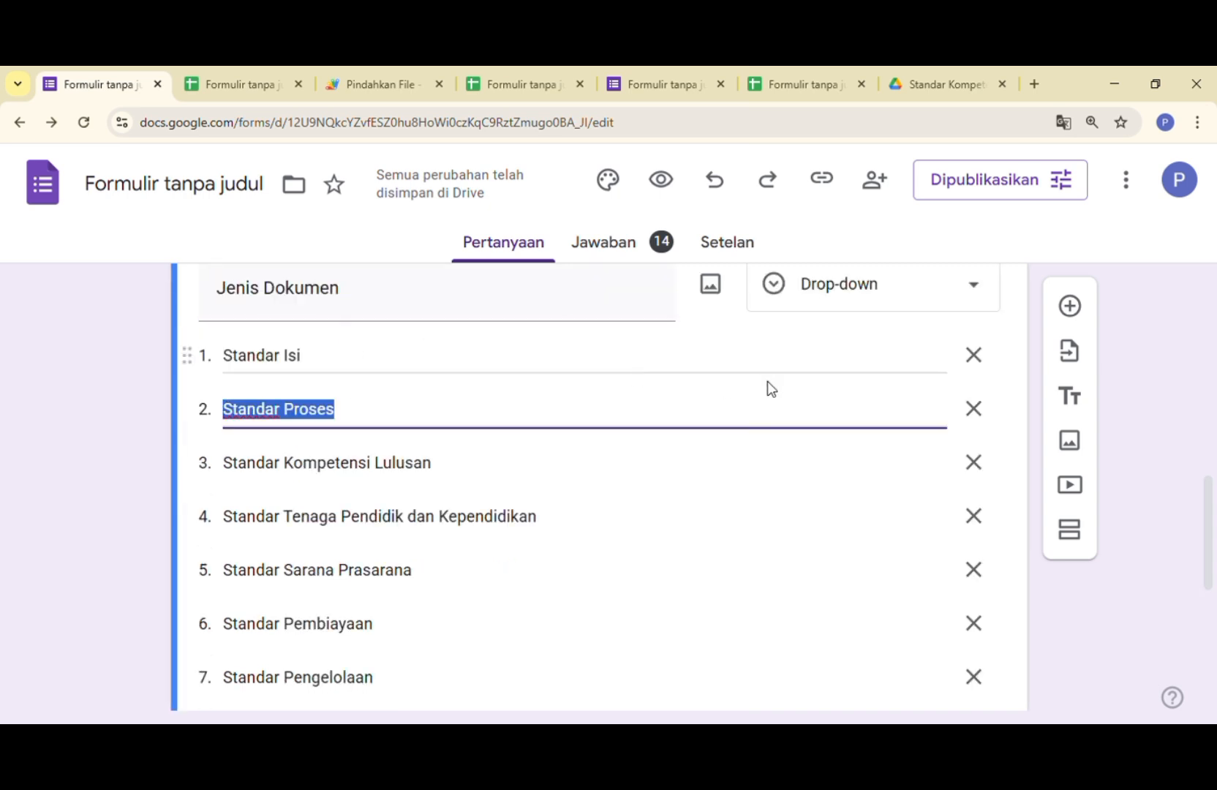
click(973, 285)
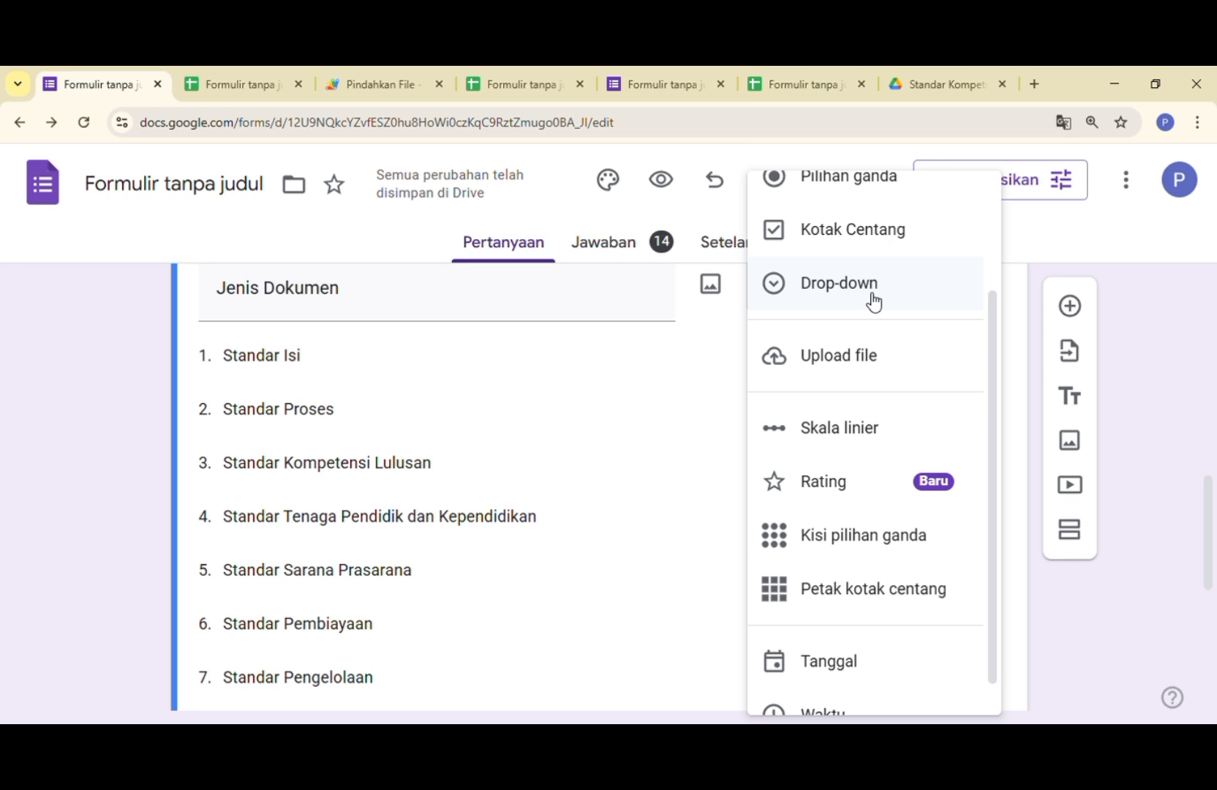
click(676, 326)
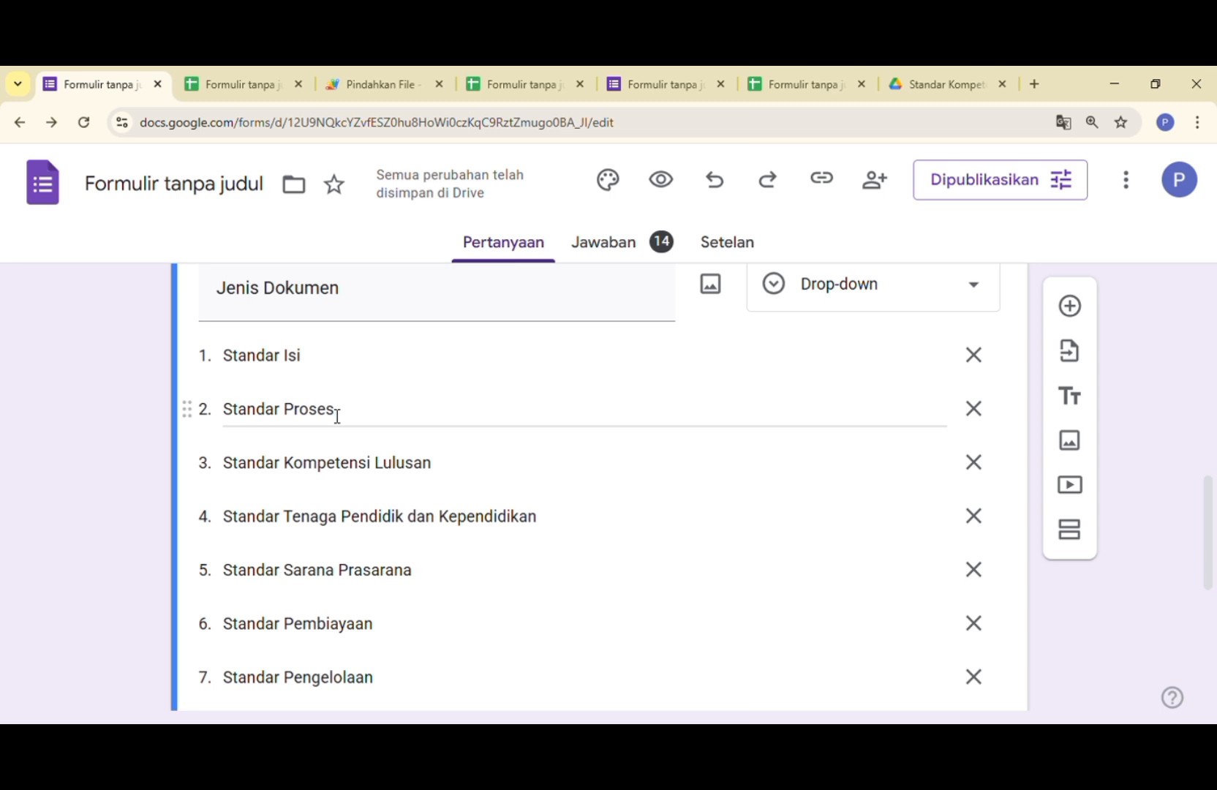
scroll(337, 416, down, 1)
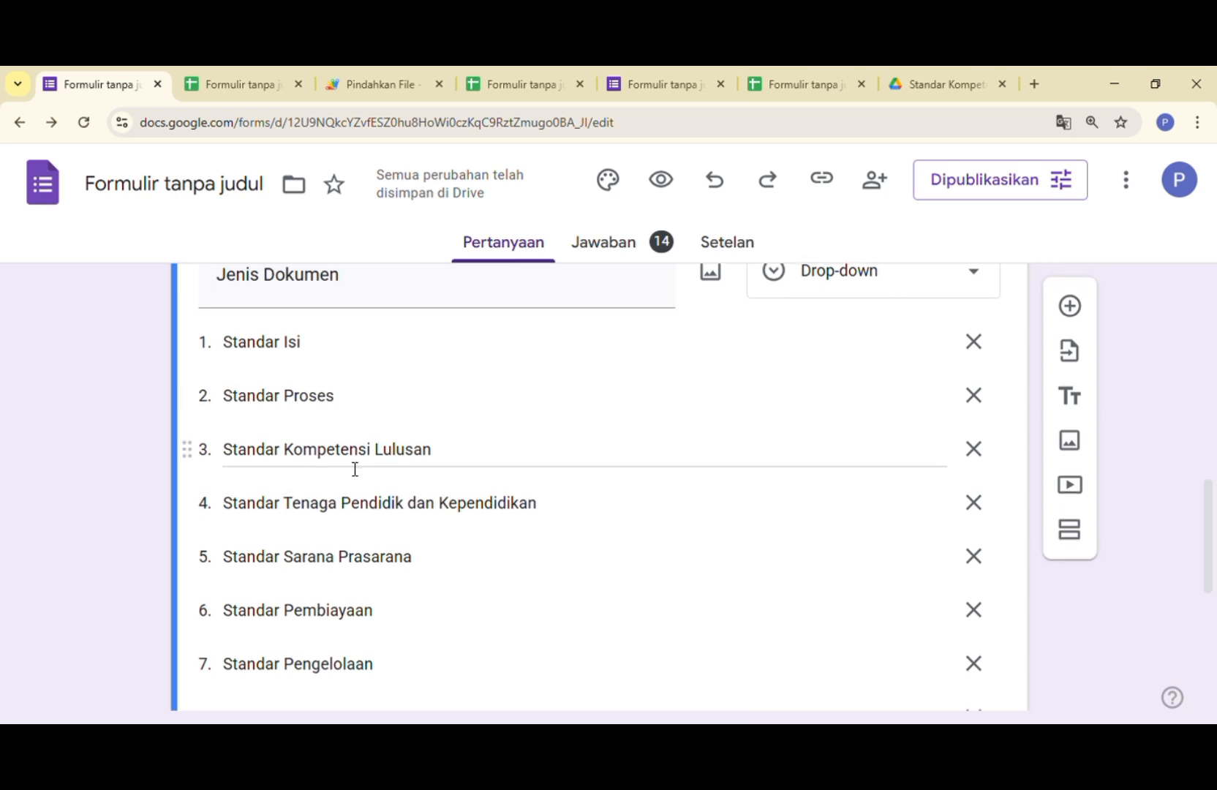
scroll(345, 467, down, 2)
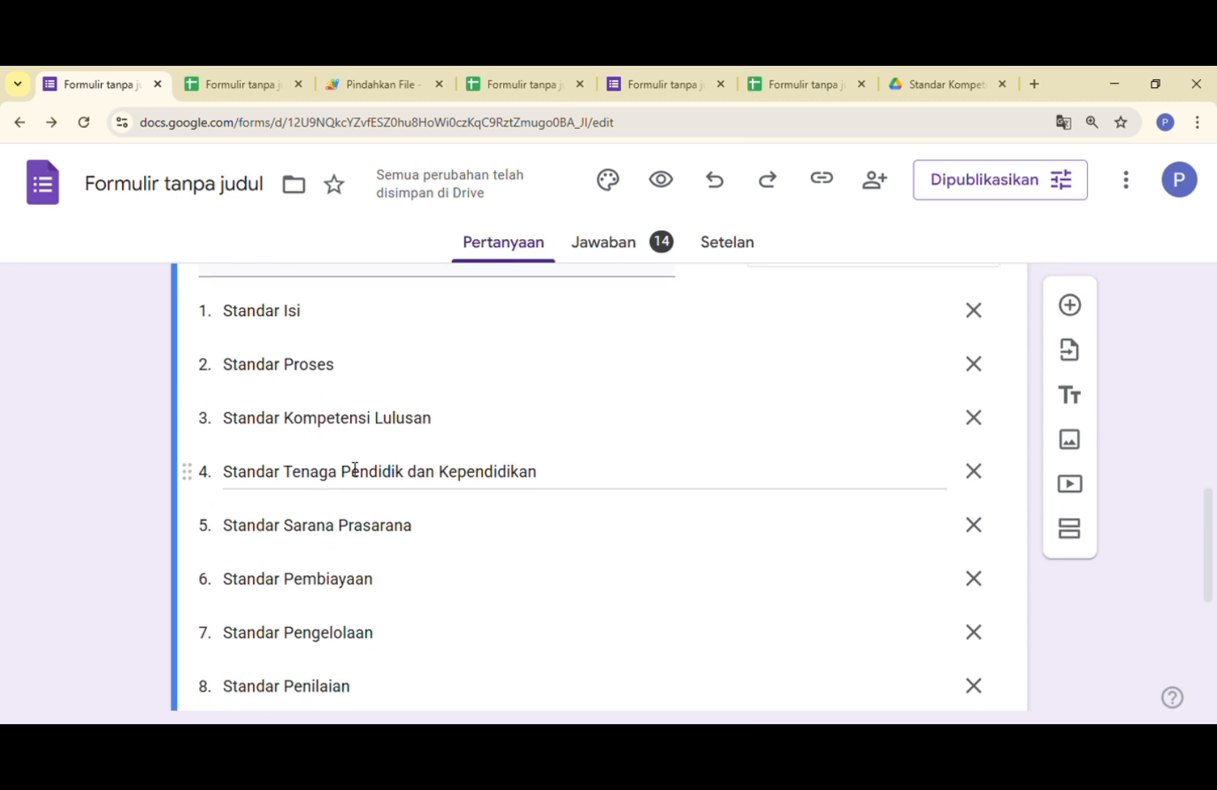
- Open the "Unggah Dokumen" question and examine its answer type choices and allowed file types
scroll(348, 486, down, 5)
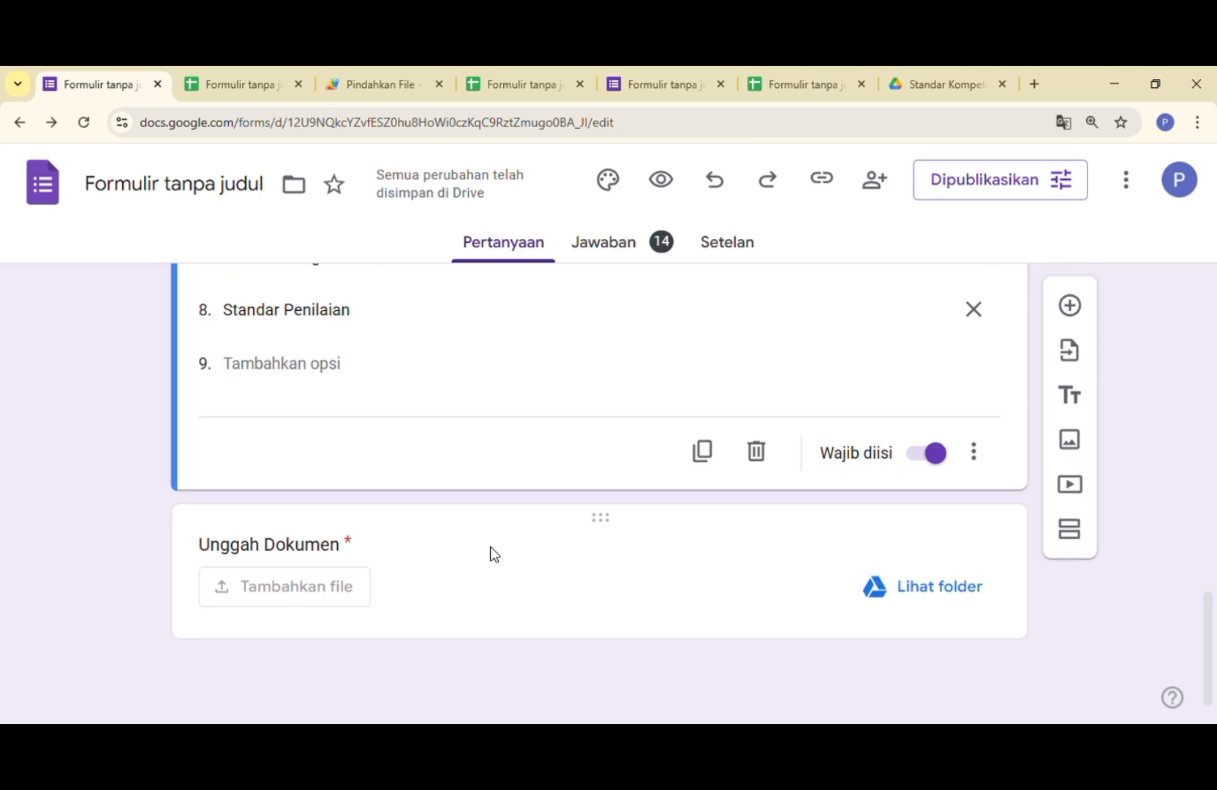
click(376, 558)
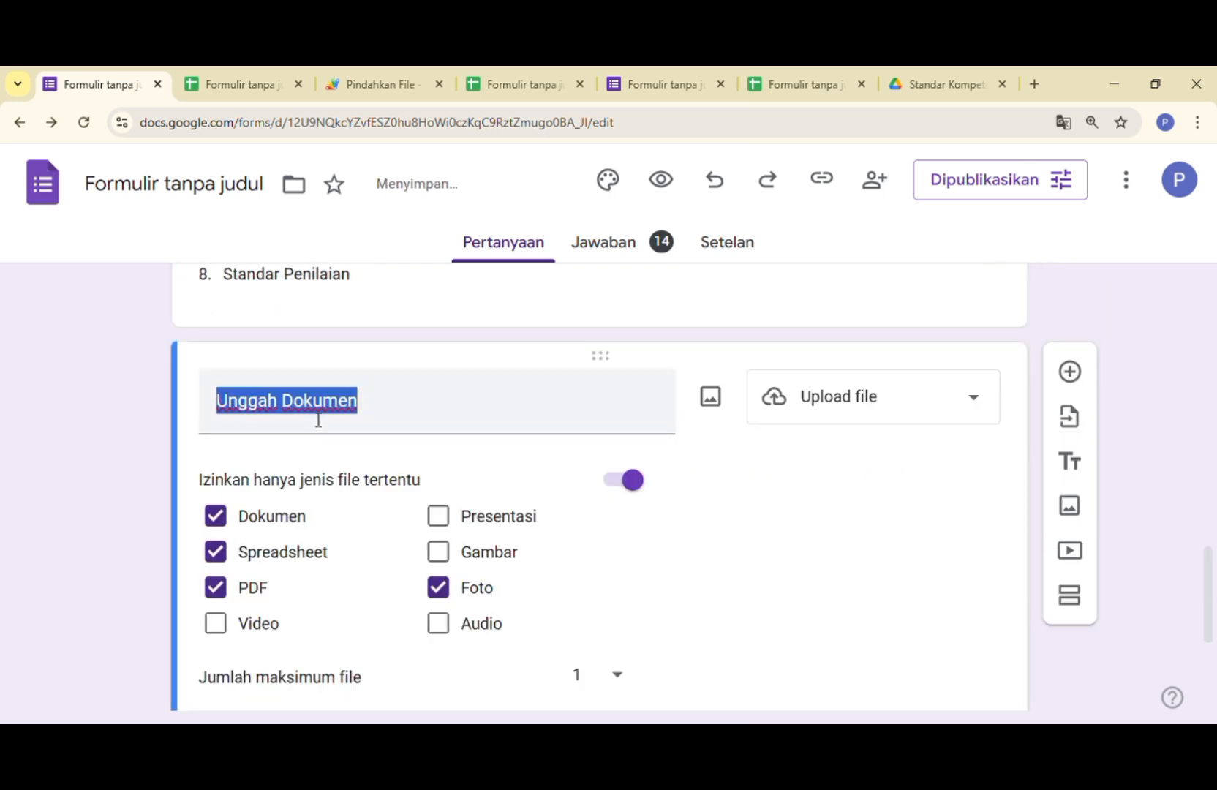
click(976, 402)
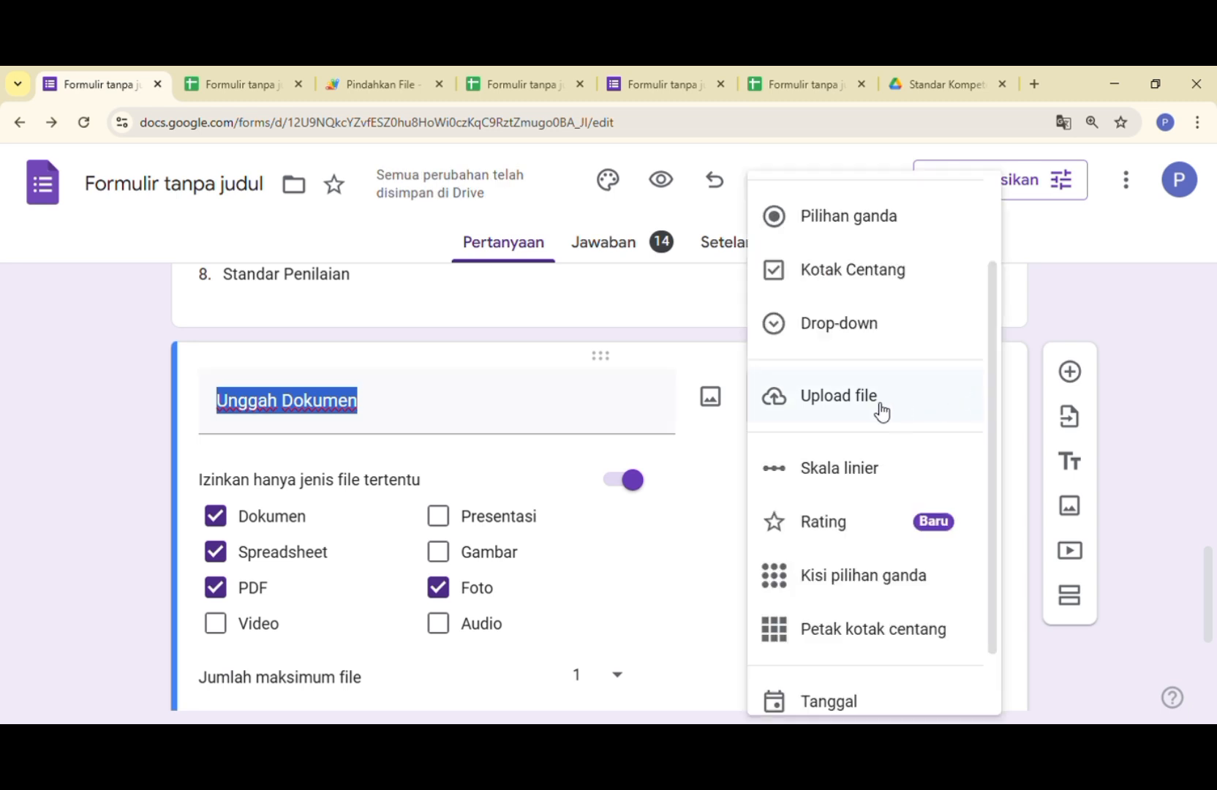
click(681, 558)
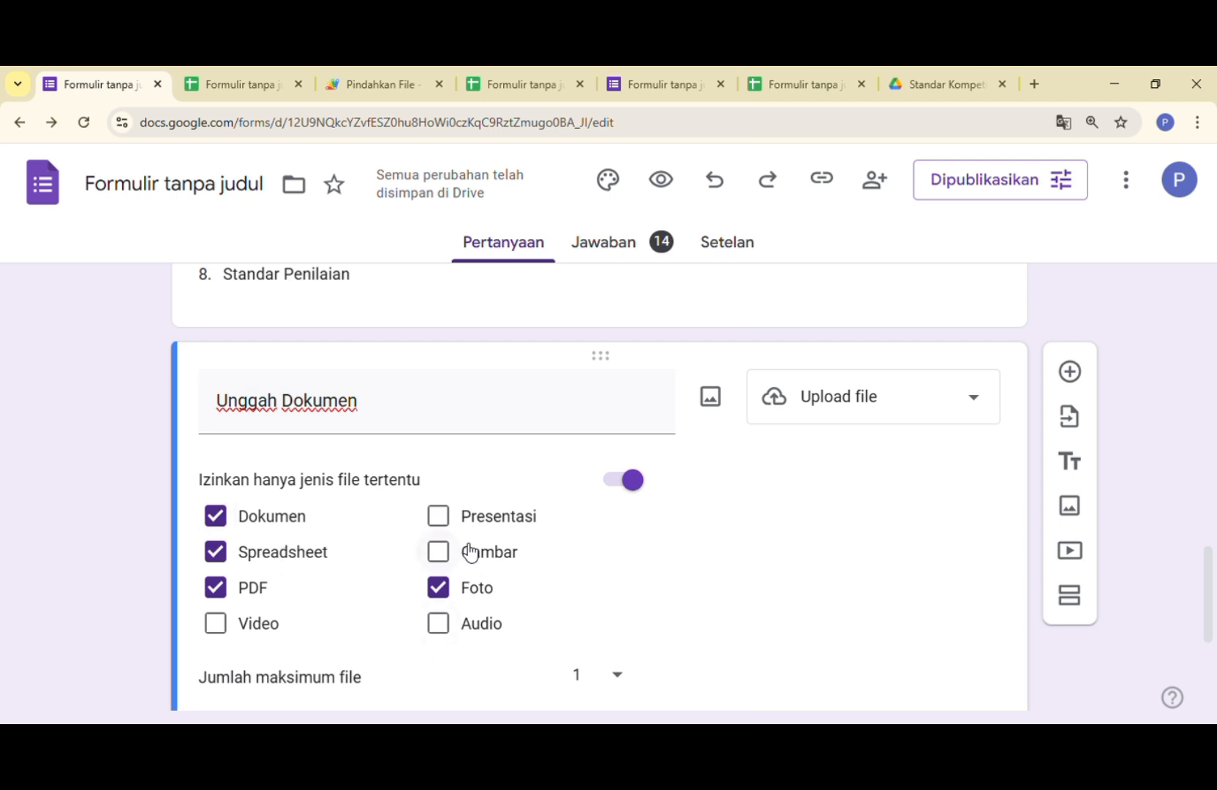
- Set the maximum file size of the "Unggah Dokumen" question to 10 GB
scroll(471, 552, down, 2)
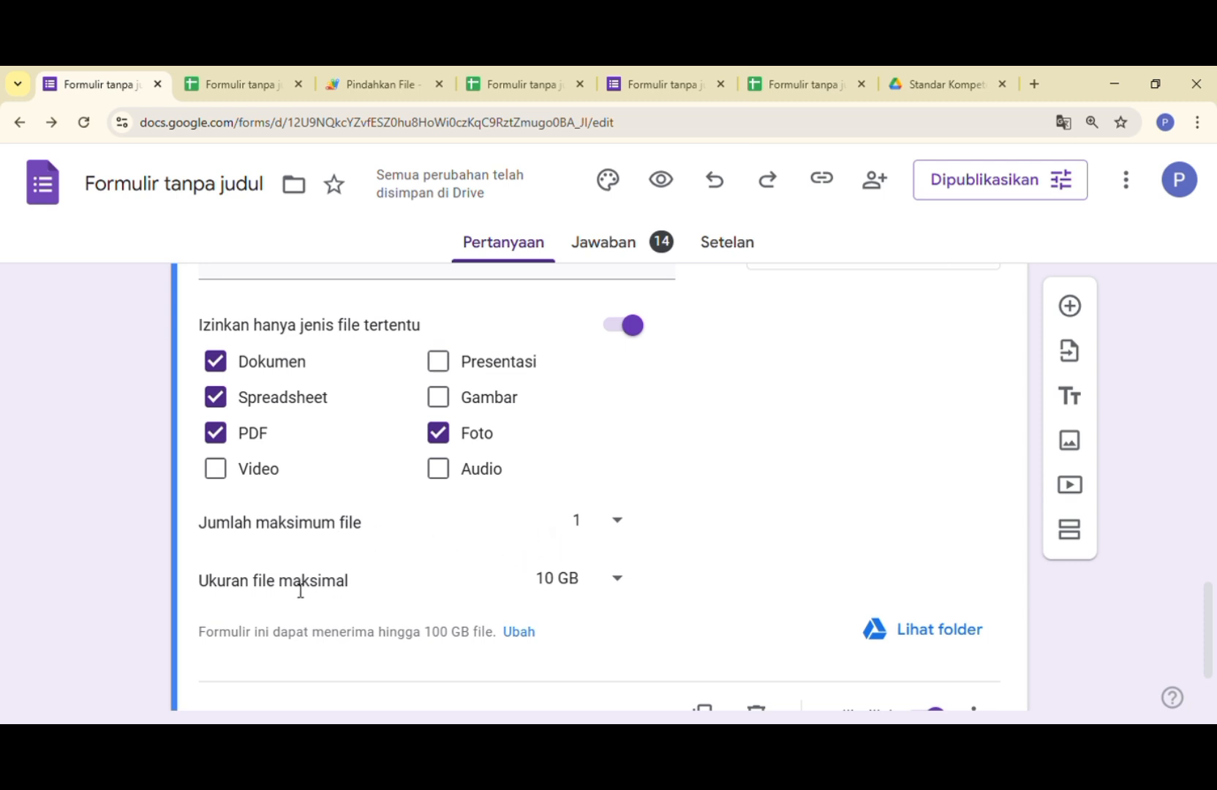
click(618, 580)
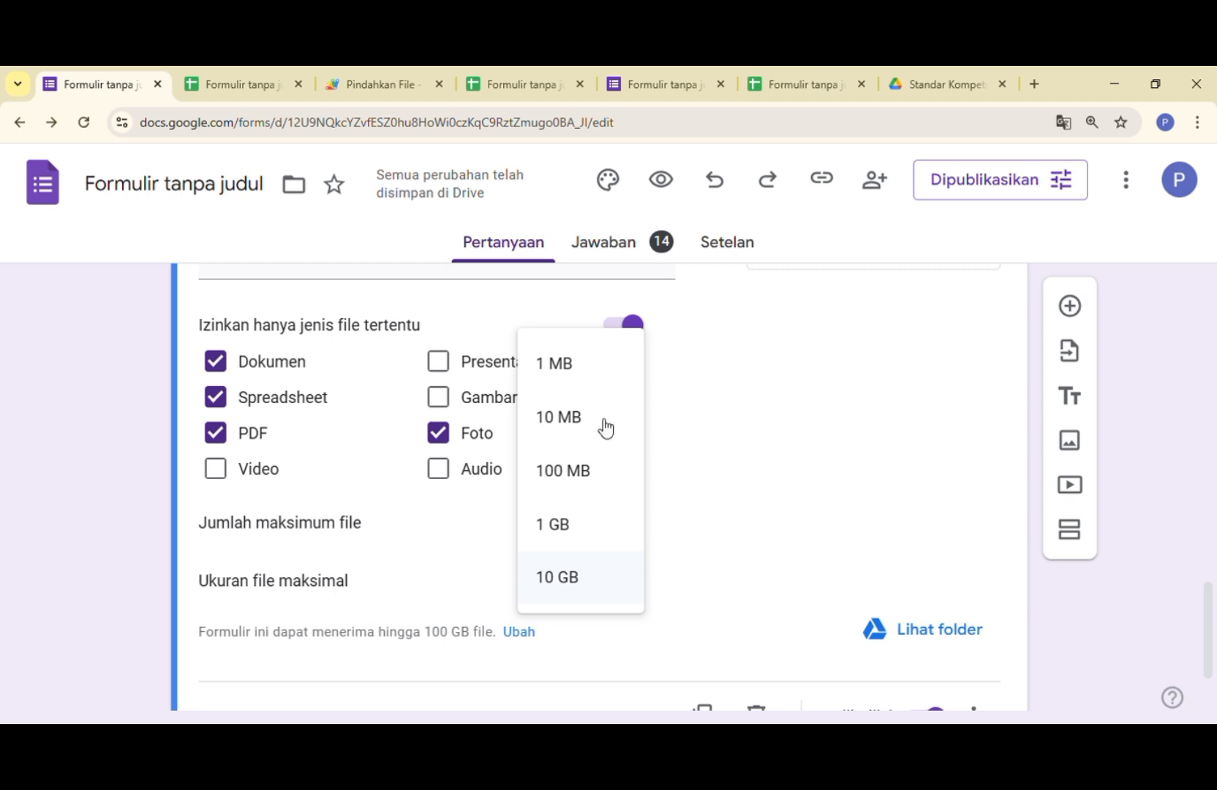
click(615, 594)
scroll(910, 603, down, 2)
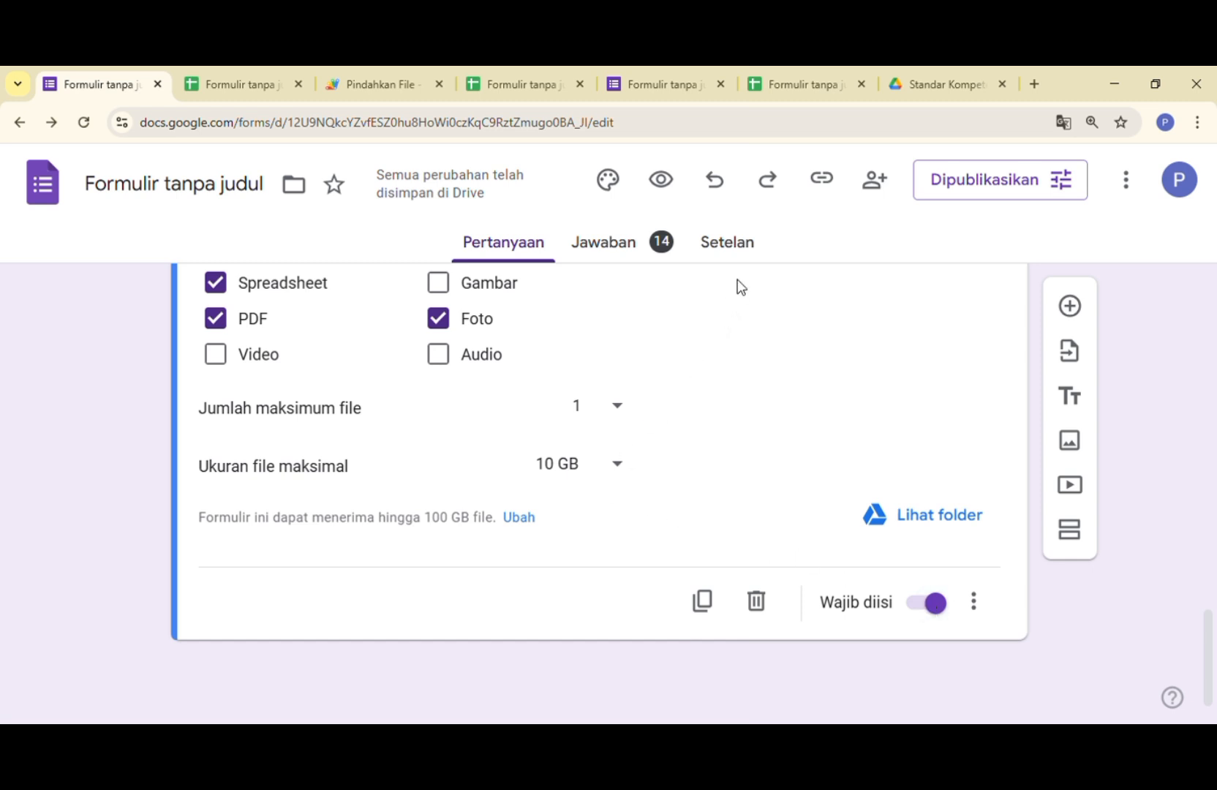
- Review the form's response settings for email collection, response copies, response editing and the one-response limit
click(729, 249)
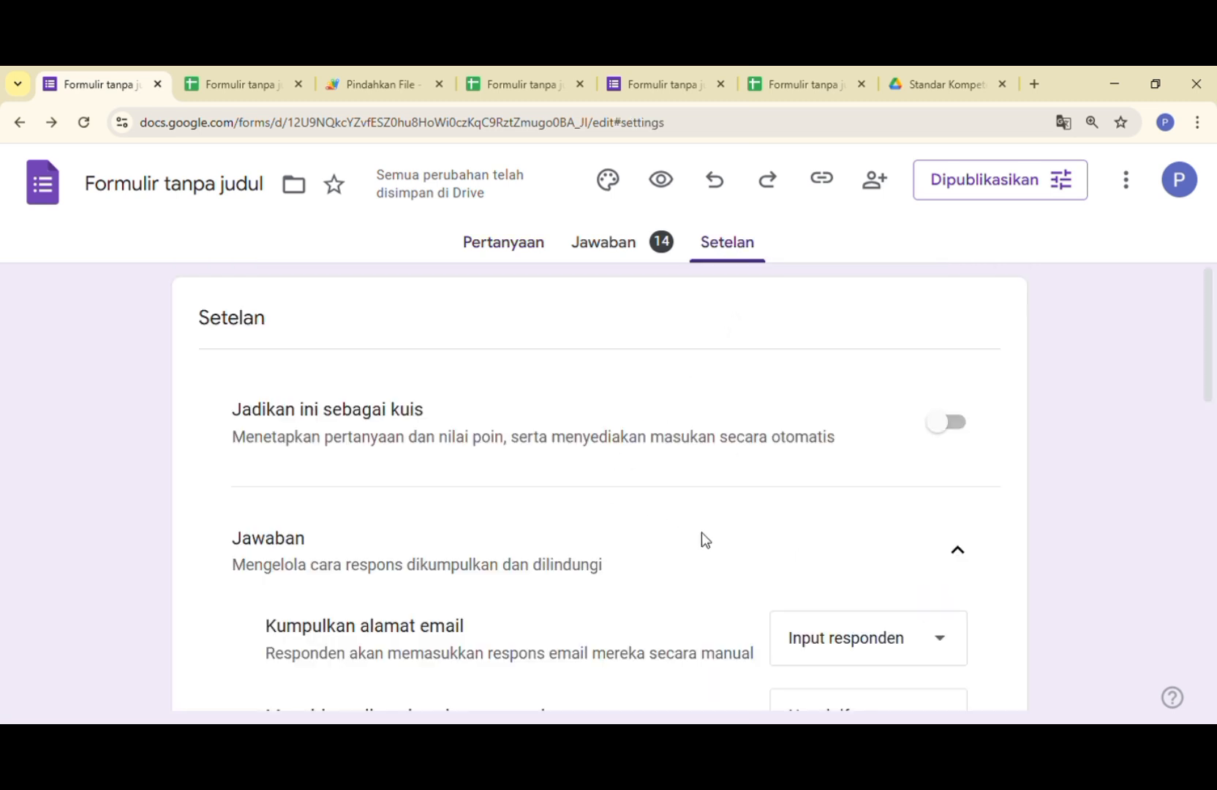
scroll(702, 540, down, 3)
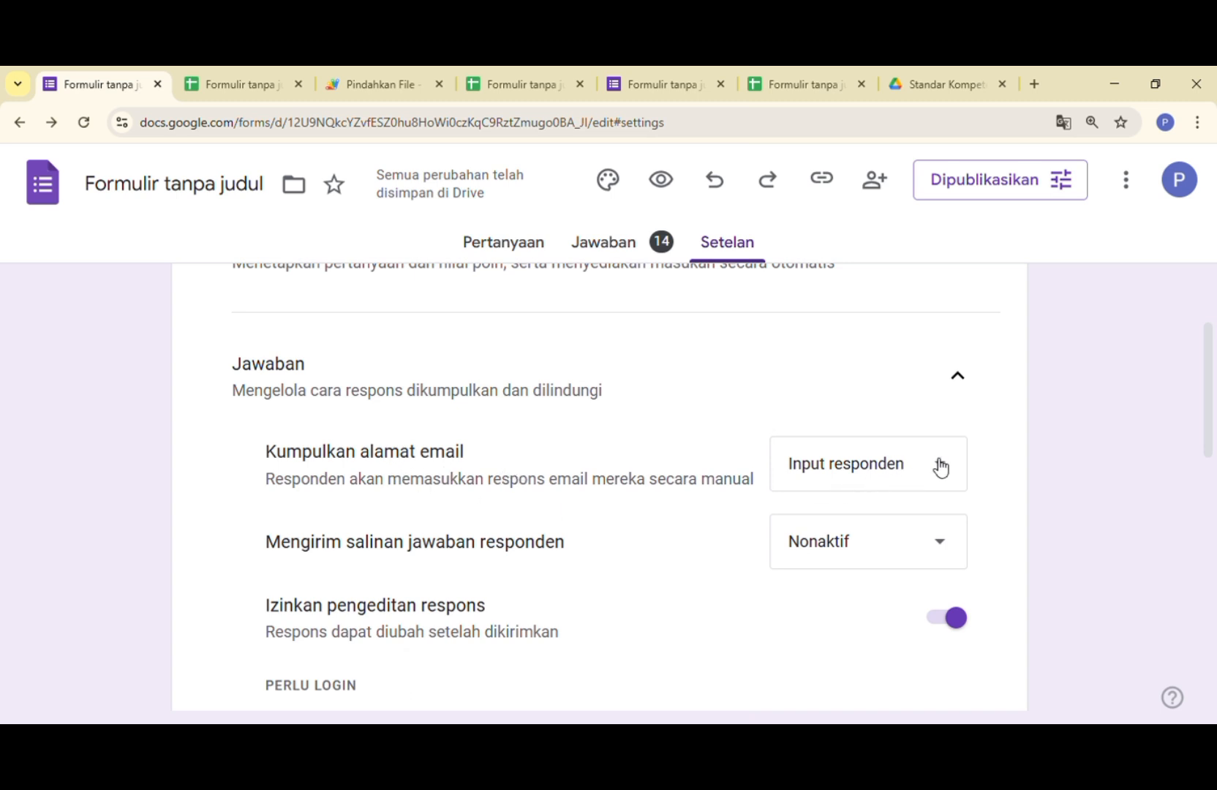
scroll(663, 557, down, 1)
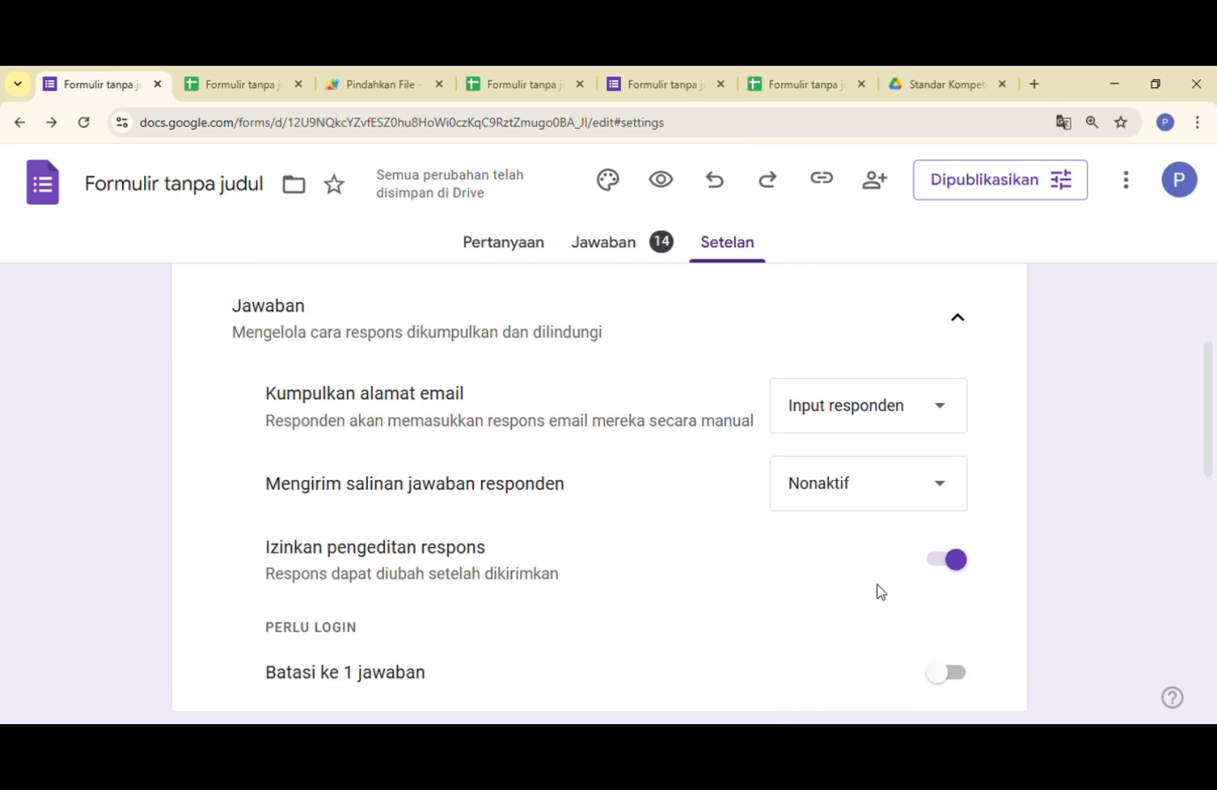
scroll(1006, 557, down, 4)
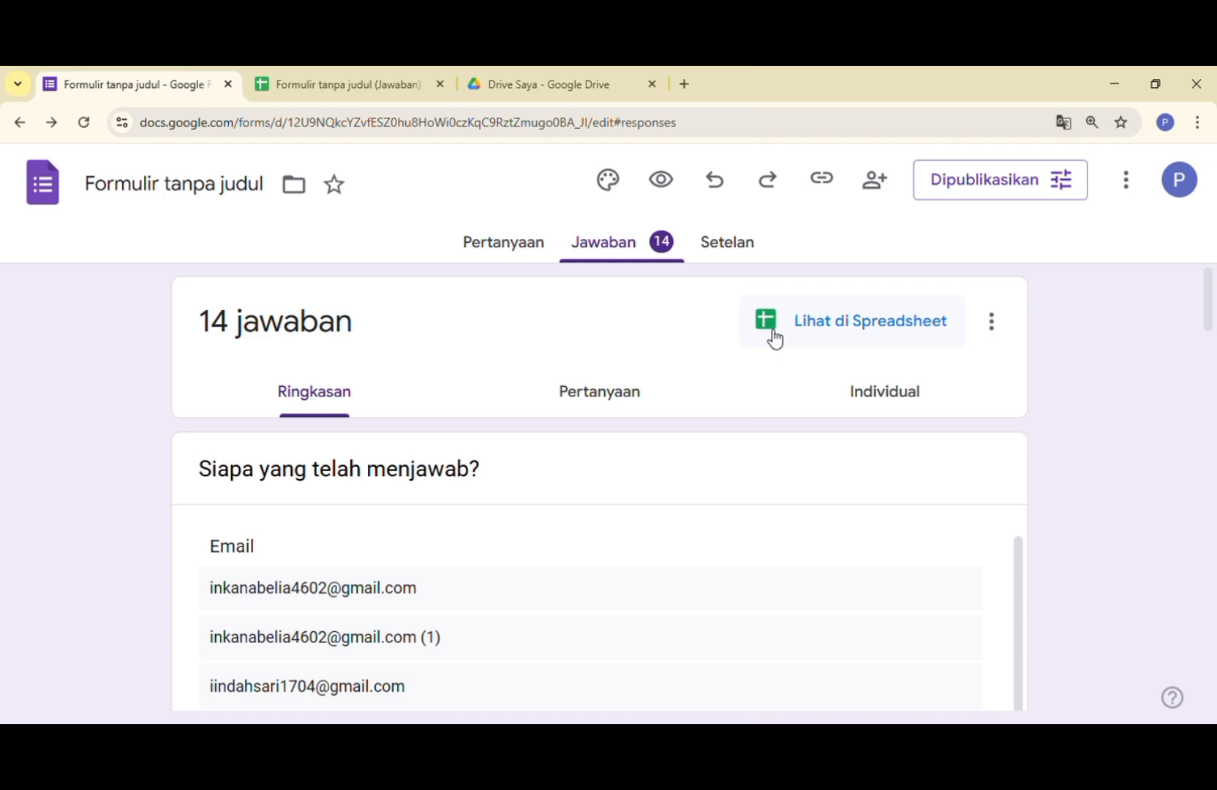
- Switch to the form's response spreadsheet and inspect the first uploaded file's link preview and the formulas in G2 and H2
click(338, 82)
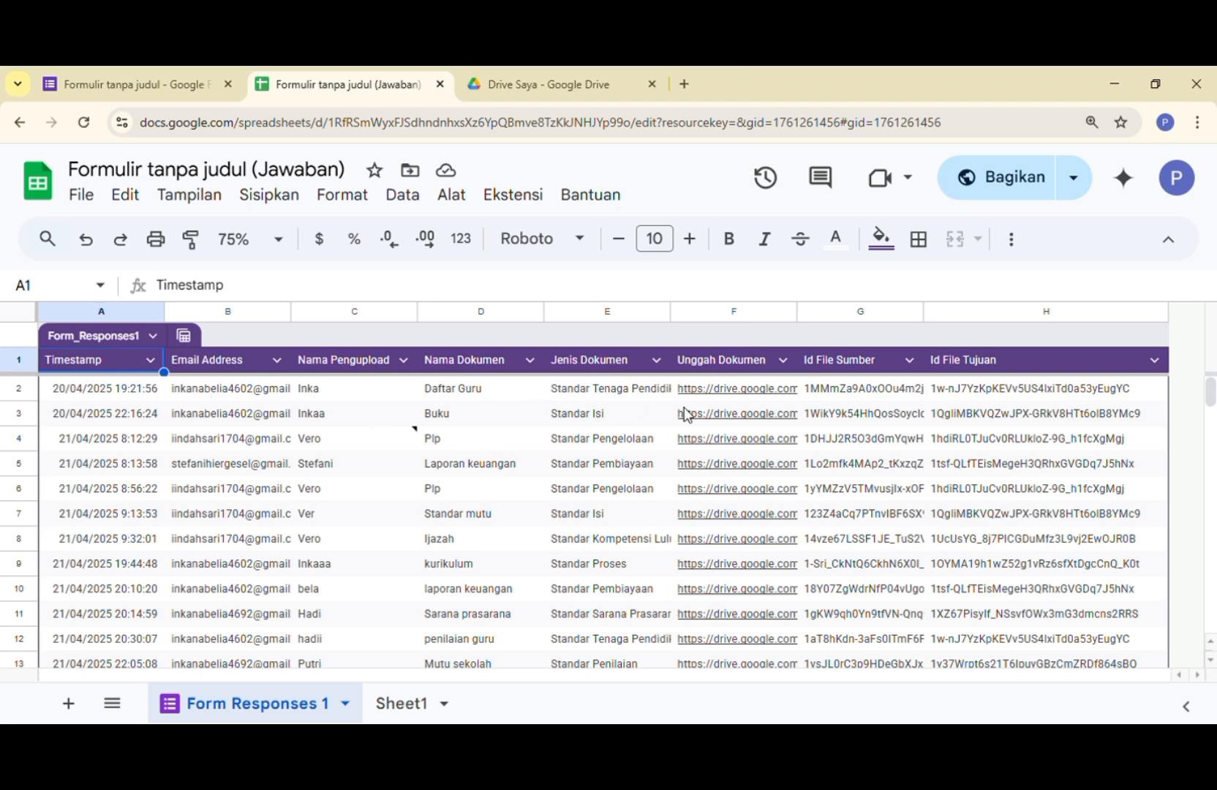
mouse_move(726, 390)
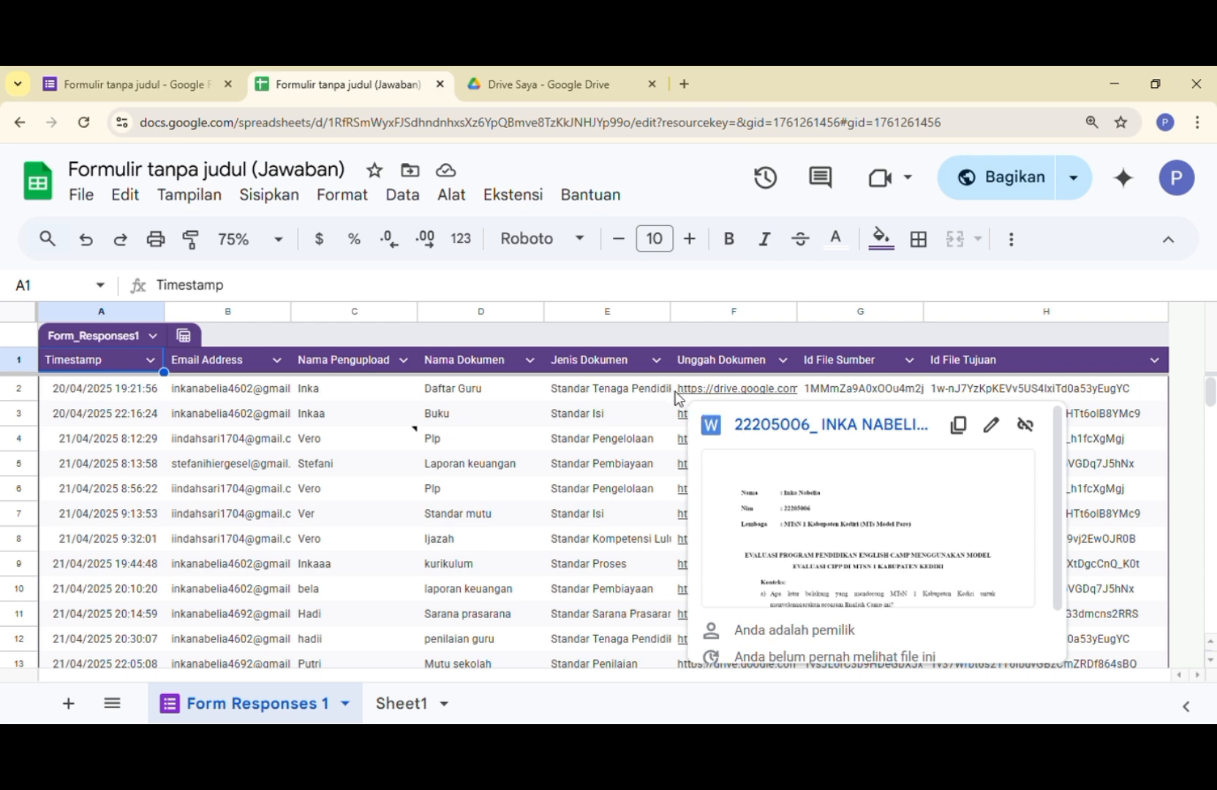
click(849, 387)
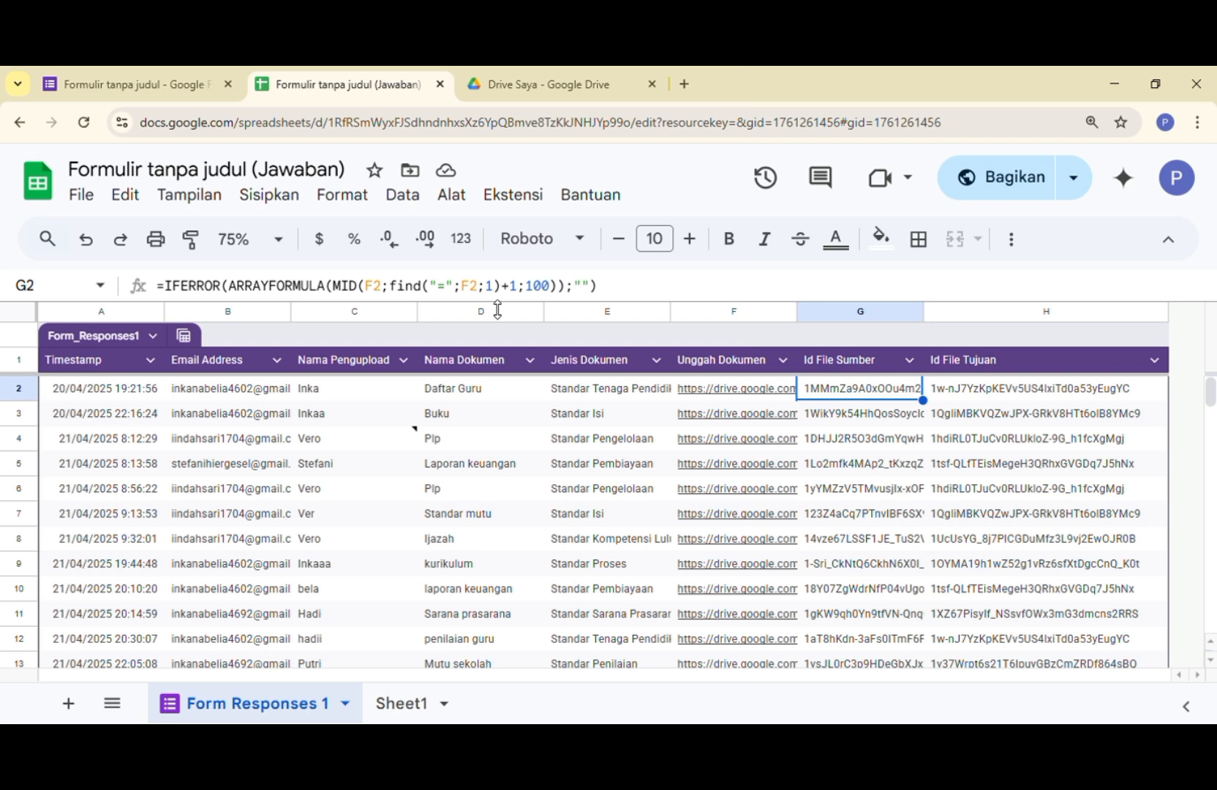
click(960, 392)
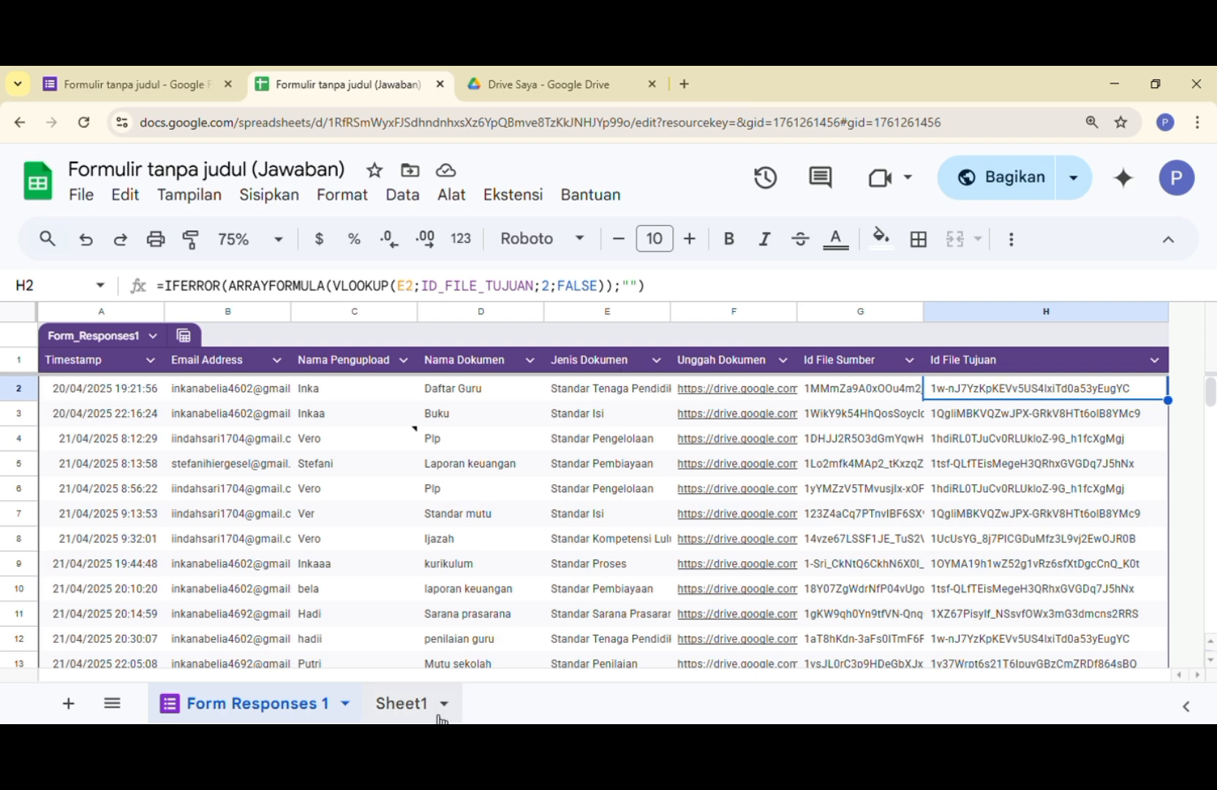
- Review the document types and destination IDs on Sheet1, and switch to Google Drive's Drive Saya
click(400, 706)
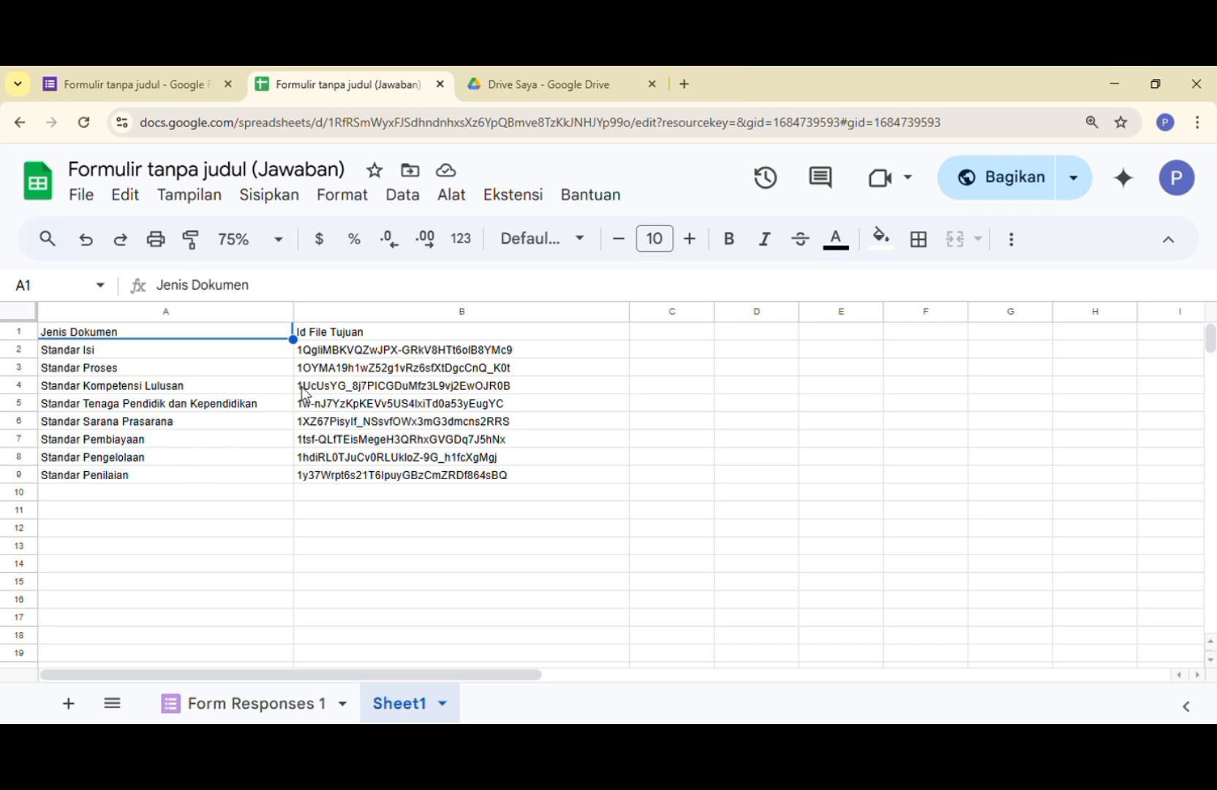
click(555, 81)
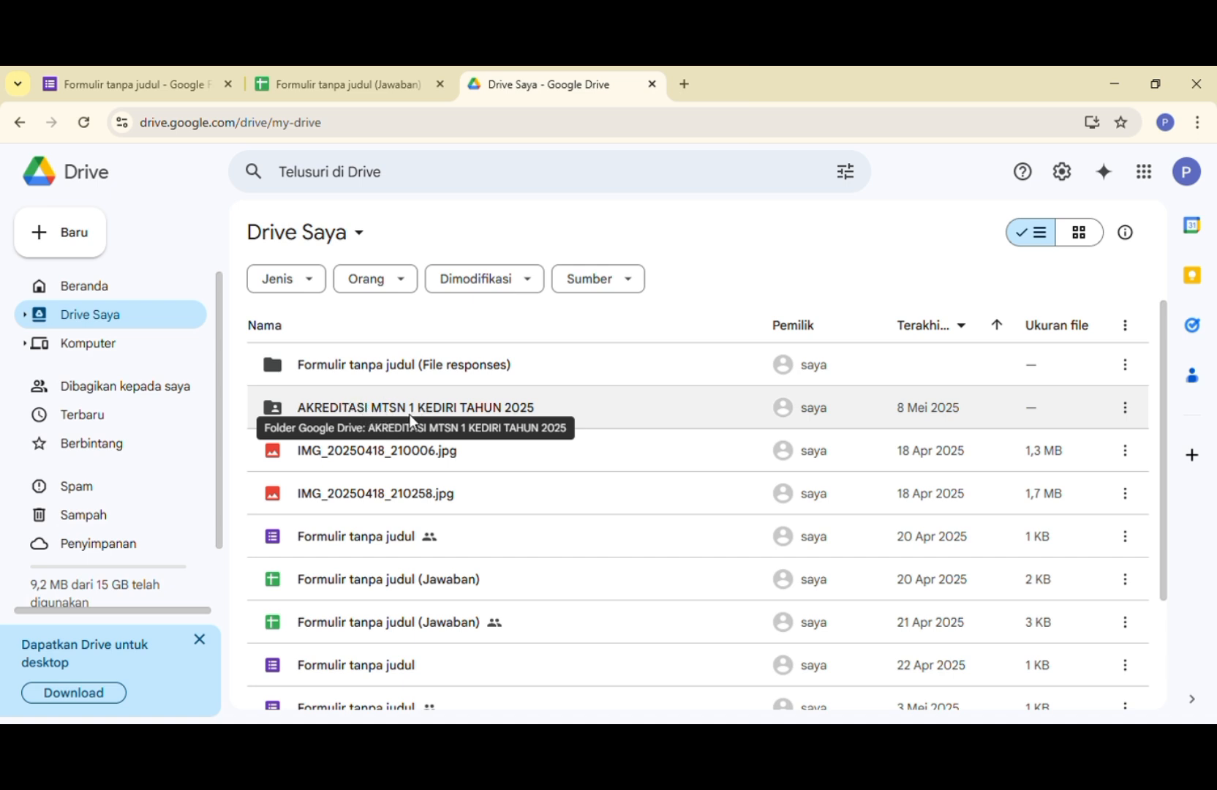
click(84, 245)
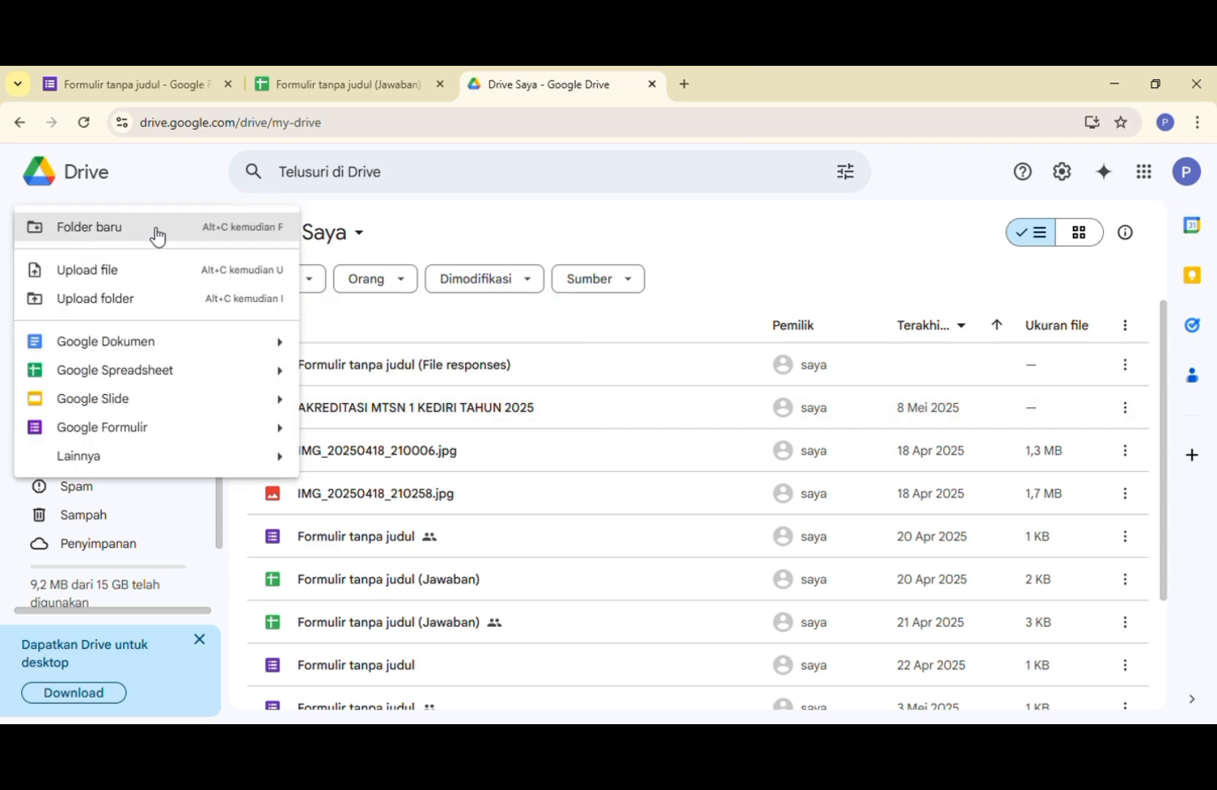
click(154, 233)
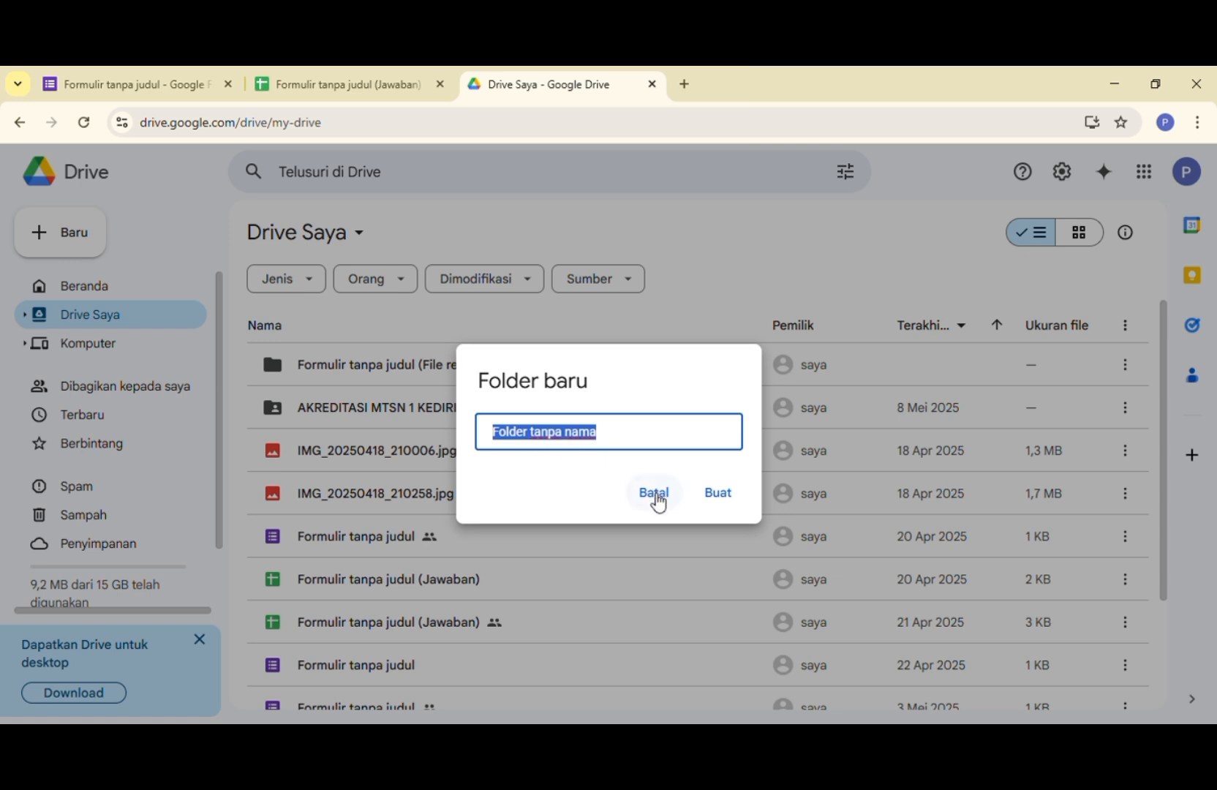
click(658, 502)
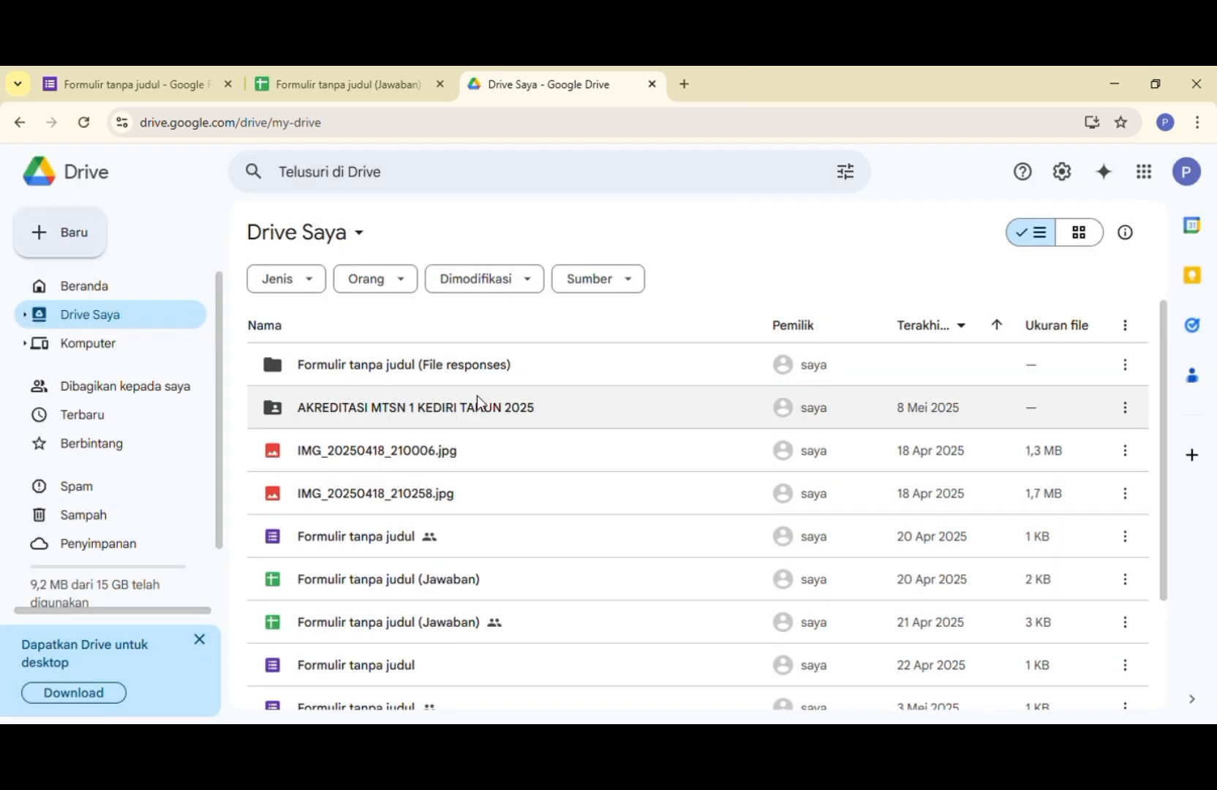
- Open the "AKREDITASI MTSN 1 KEDIRI TAHUN 2025" folder and look into its "Unggah Dokumen (File responses)" subfolder
click(459, 408)
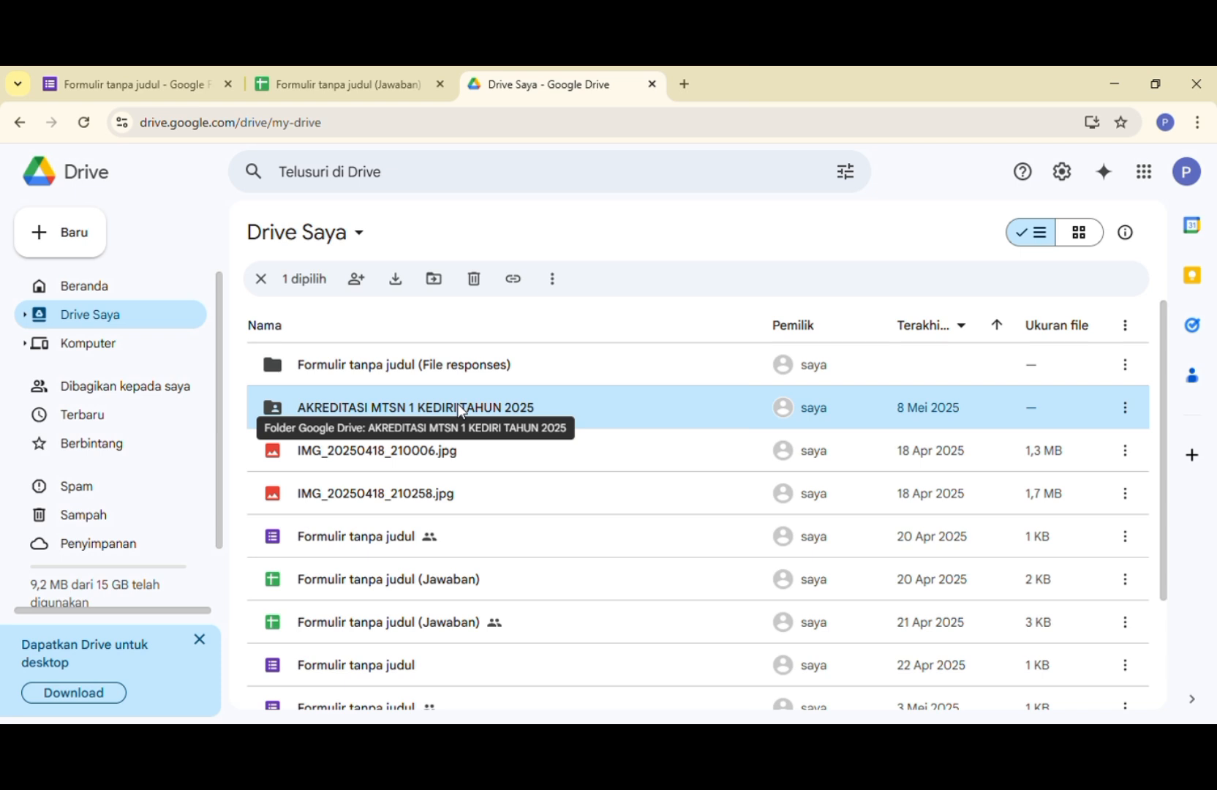
double_click(457, 407)
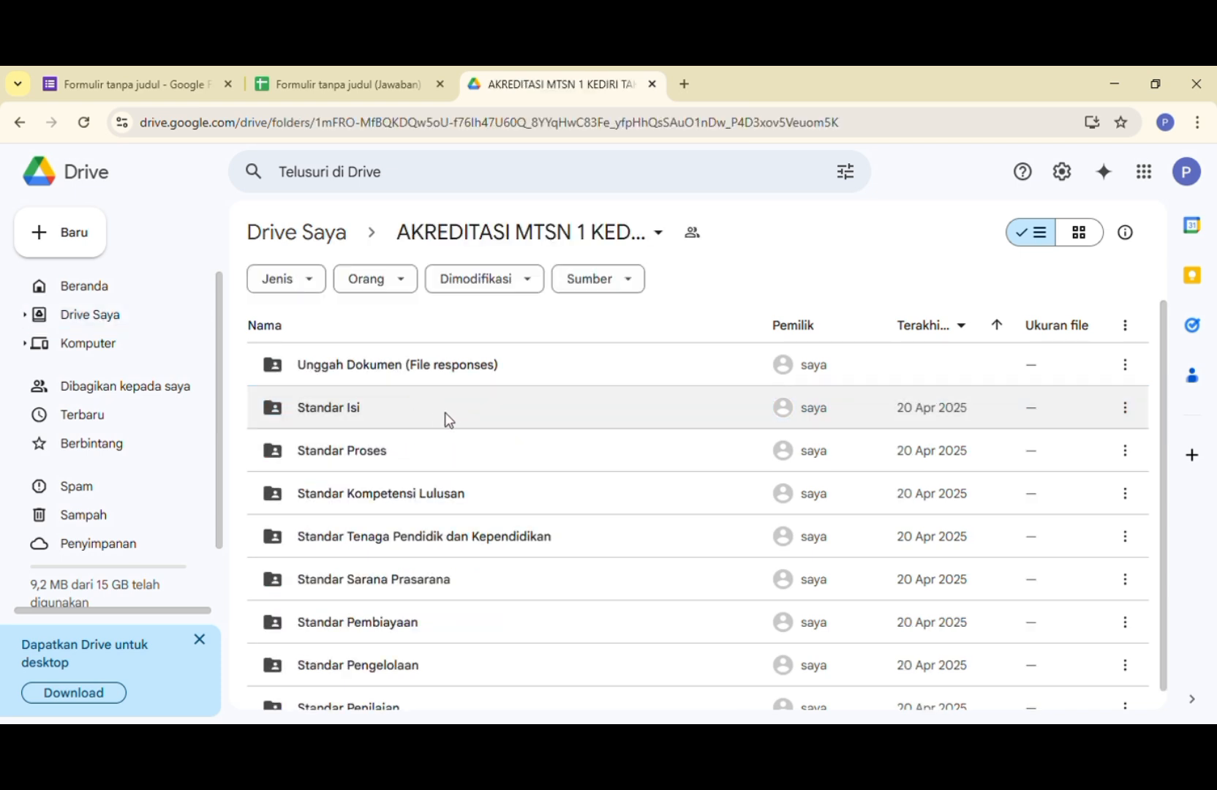
double_click(349, 364)
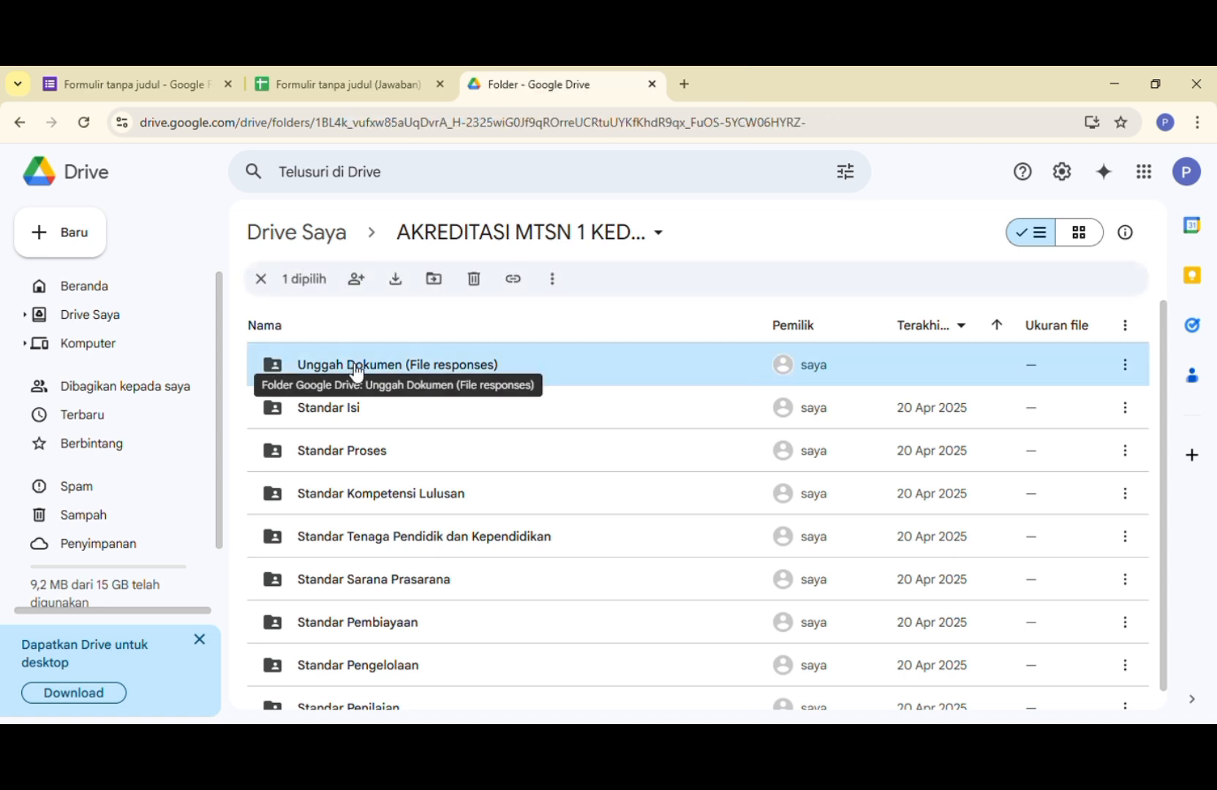
click(514, 232)
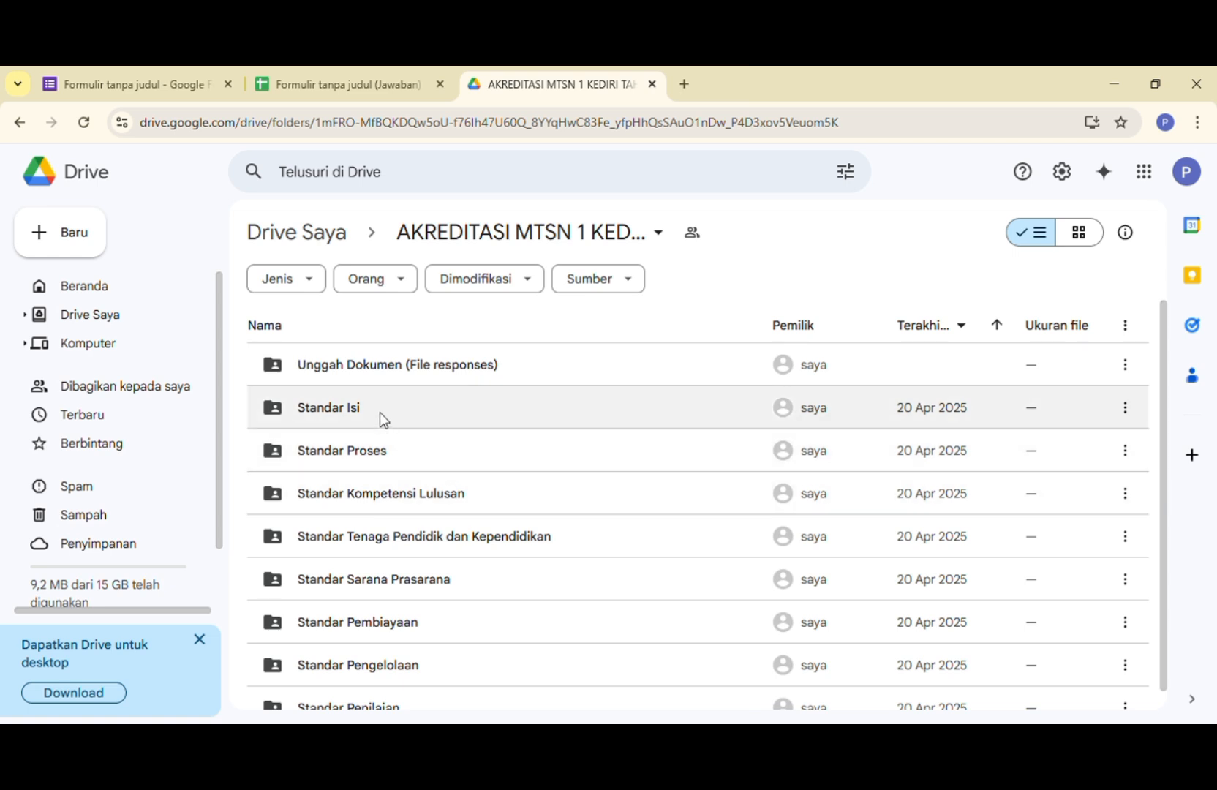
- Compare the folder ID in the "Standar Isi" folder's address with cell B2 of Sheet1 in the response spreadsheet
double_click(379, 414)
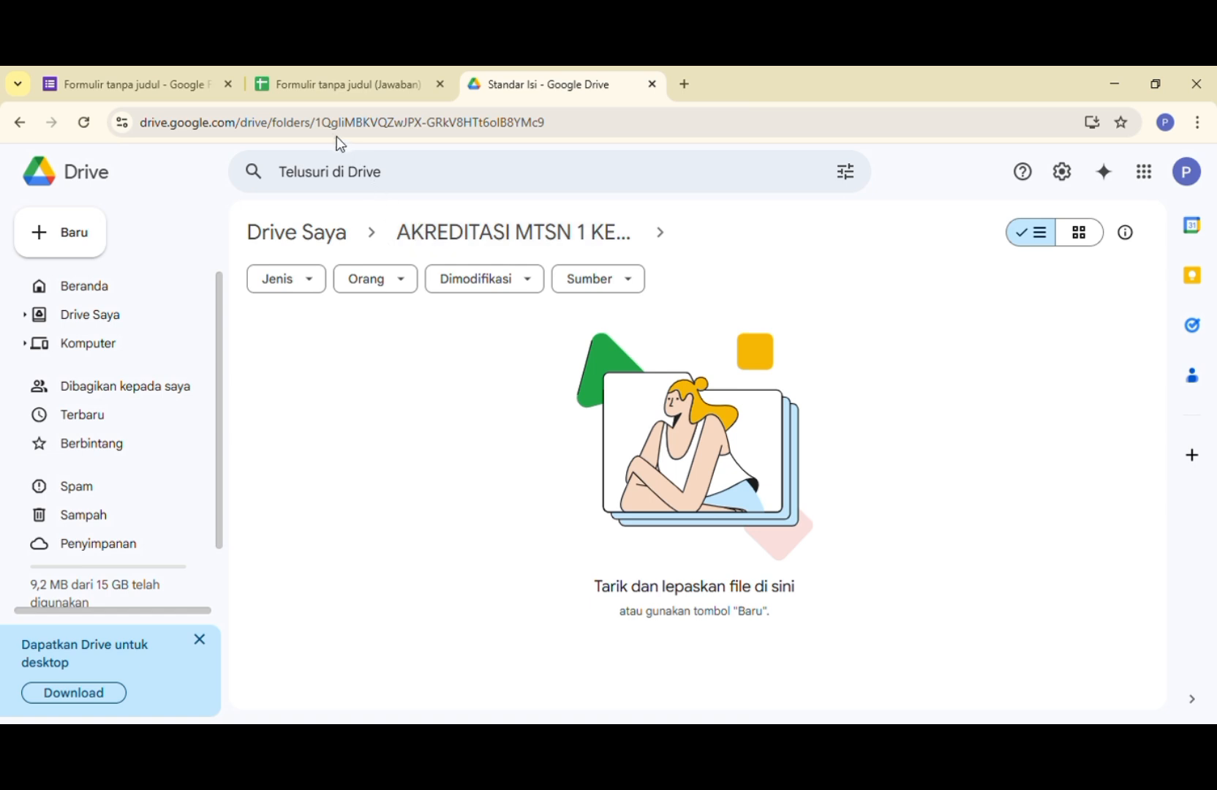
drag(316, 124, 550, 145)
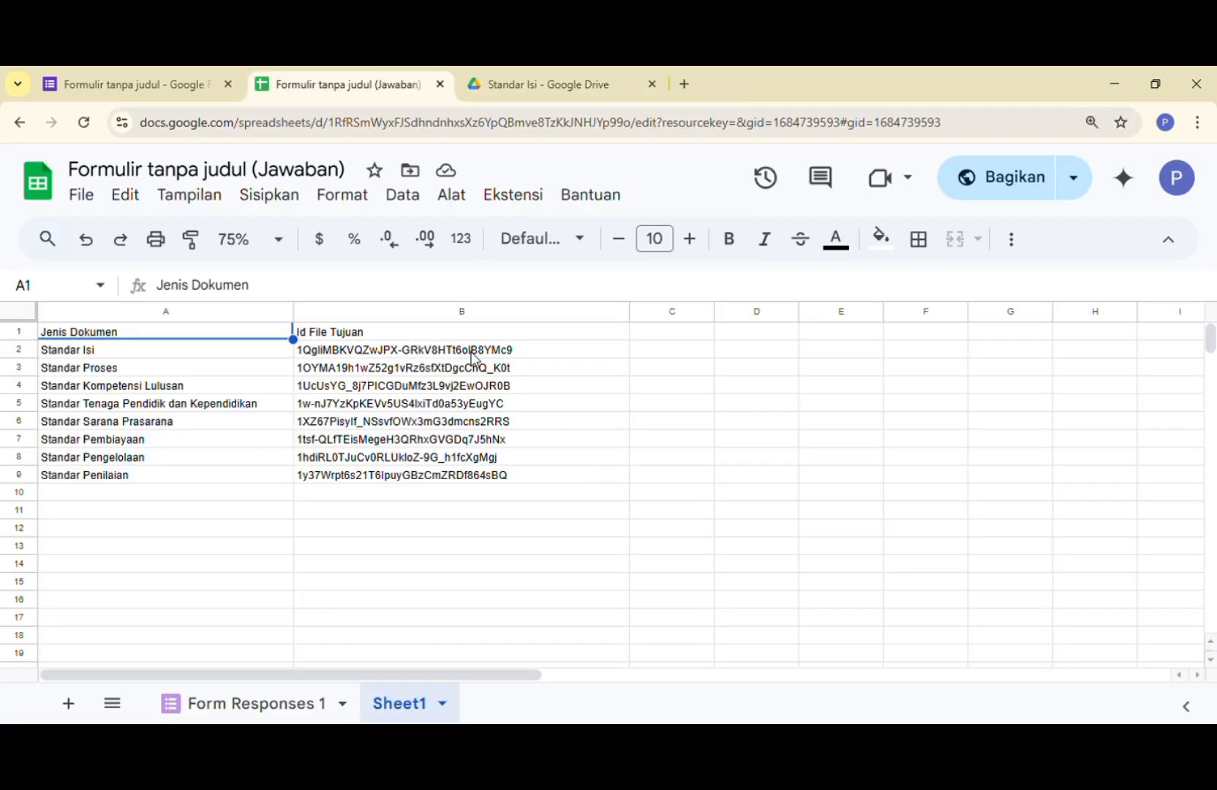
click(474, 353)
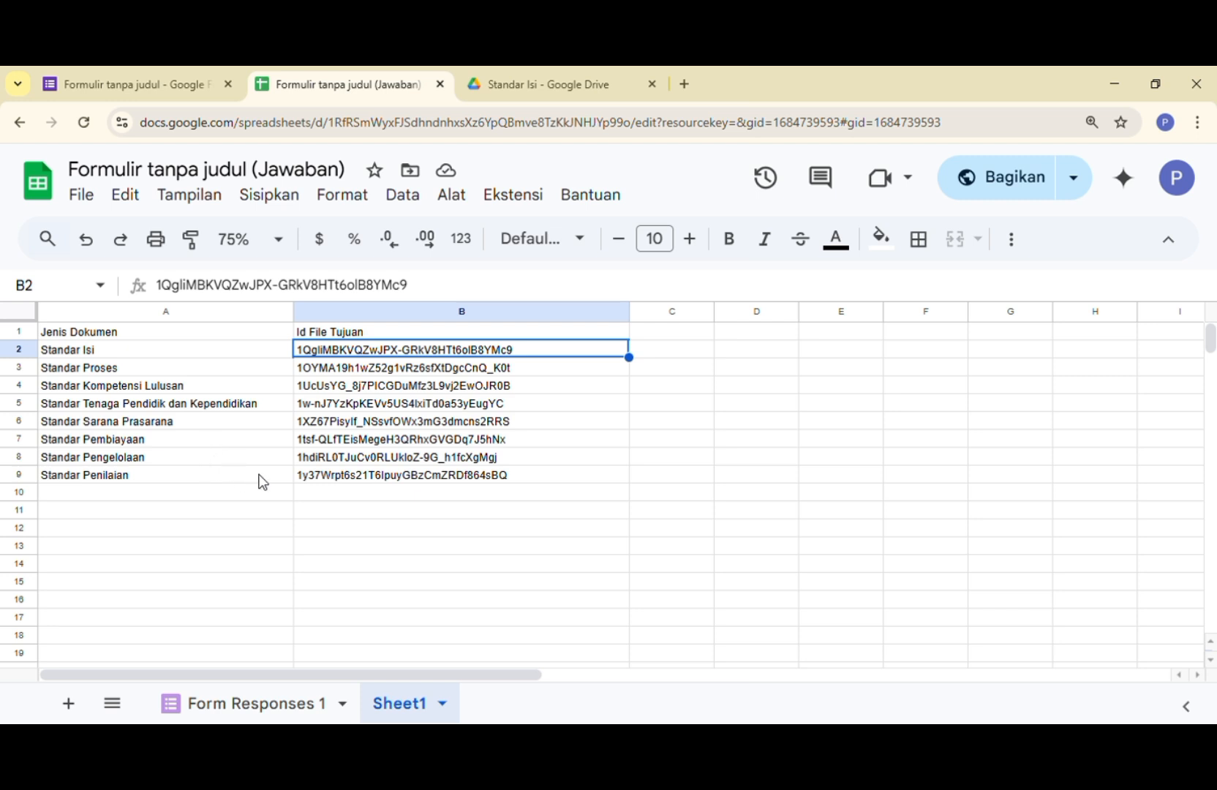
- Inspect the named range ID_FILE_TUJUAN over A1:B9 on Sheet1 and its use in the H2 formula on Form Responses 1
drag(147, 331, 547, 484)
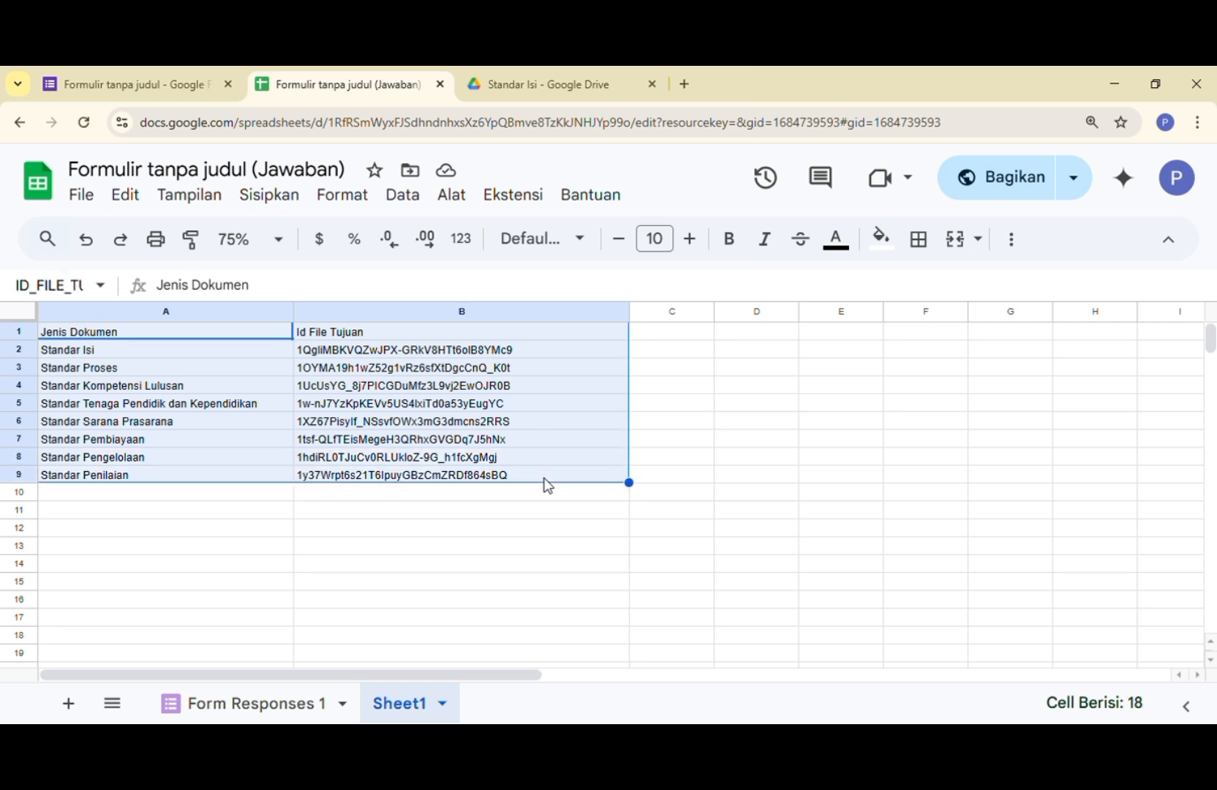
click(401, 196)
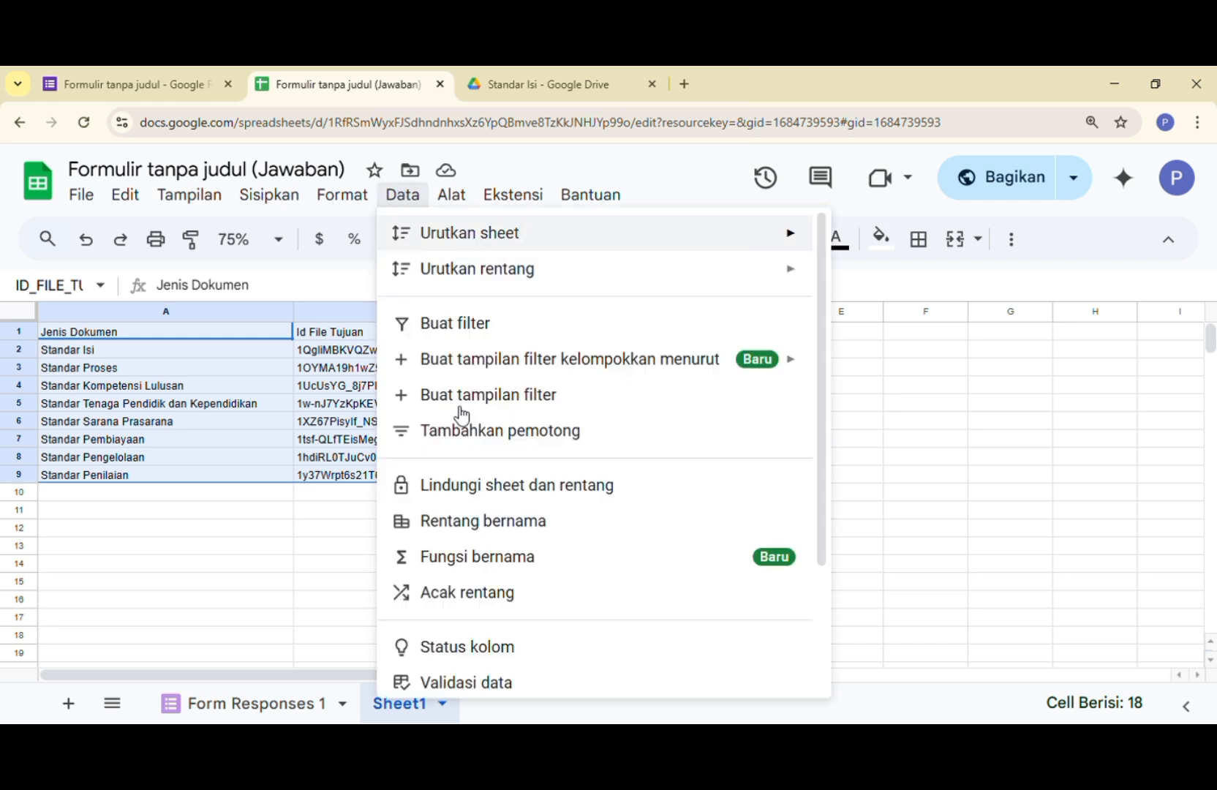
click(470, 520)
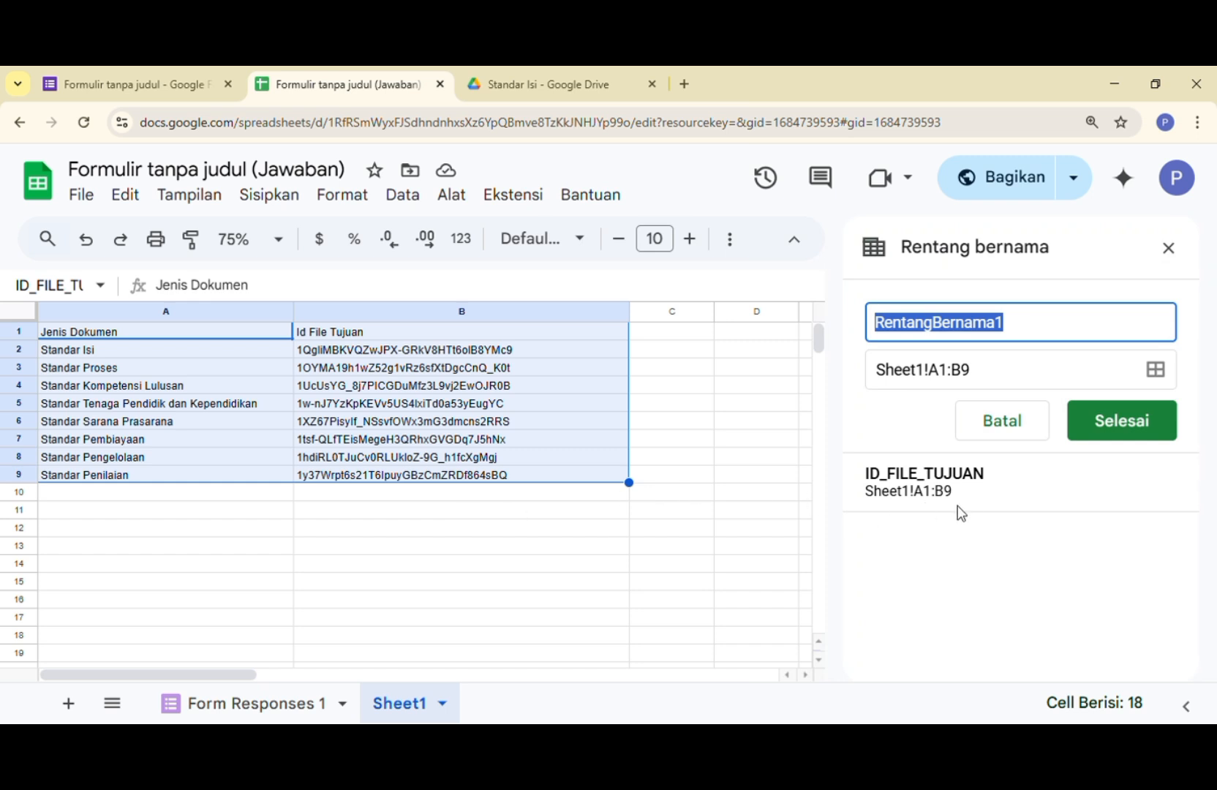
mouse_move(983, 505)
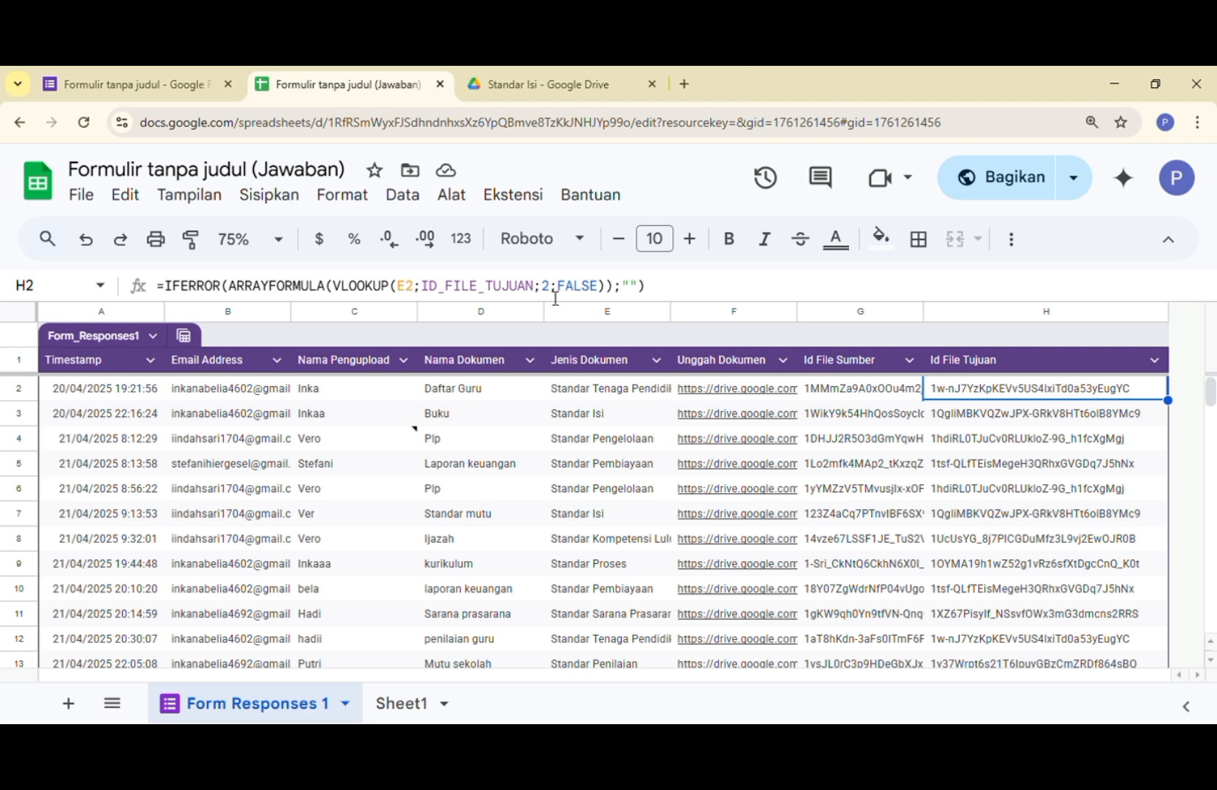
click(407, 706)
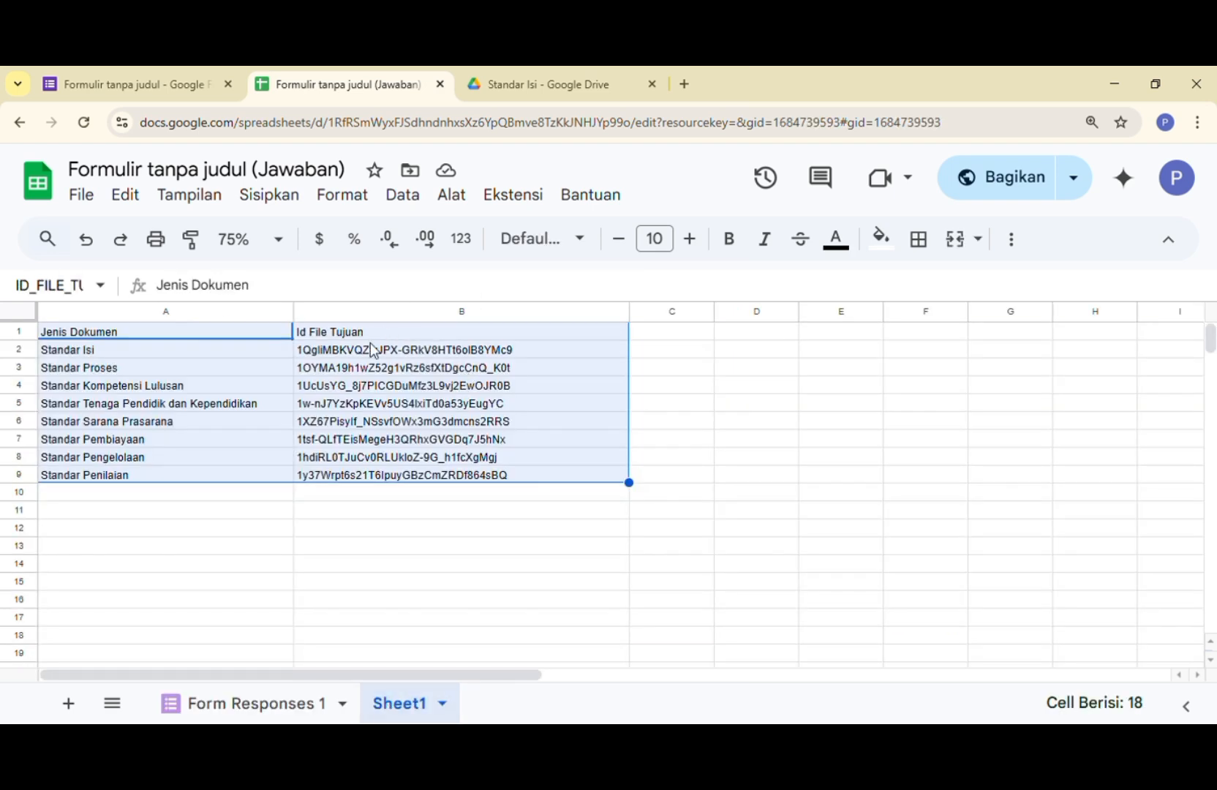
- Open the form's Apps Script project "Pindahkan File" and run the pindahkan_File function
key(ctrl+shift+Tab)
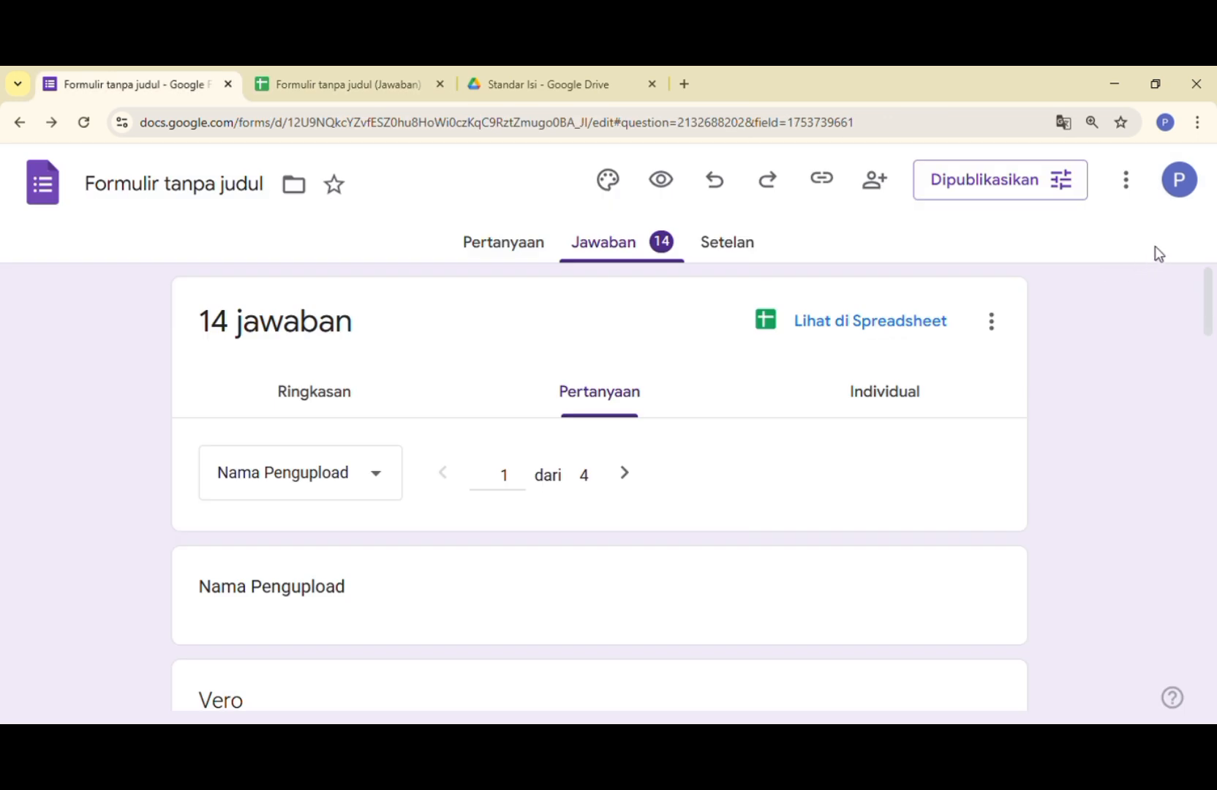
click(1137, 192)
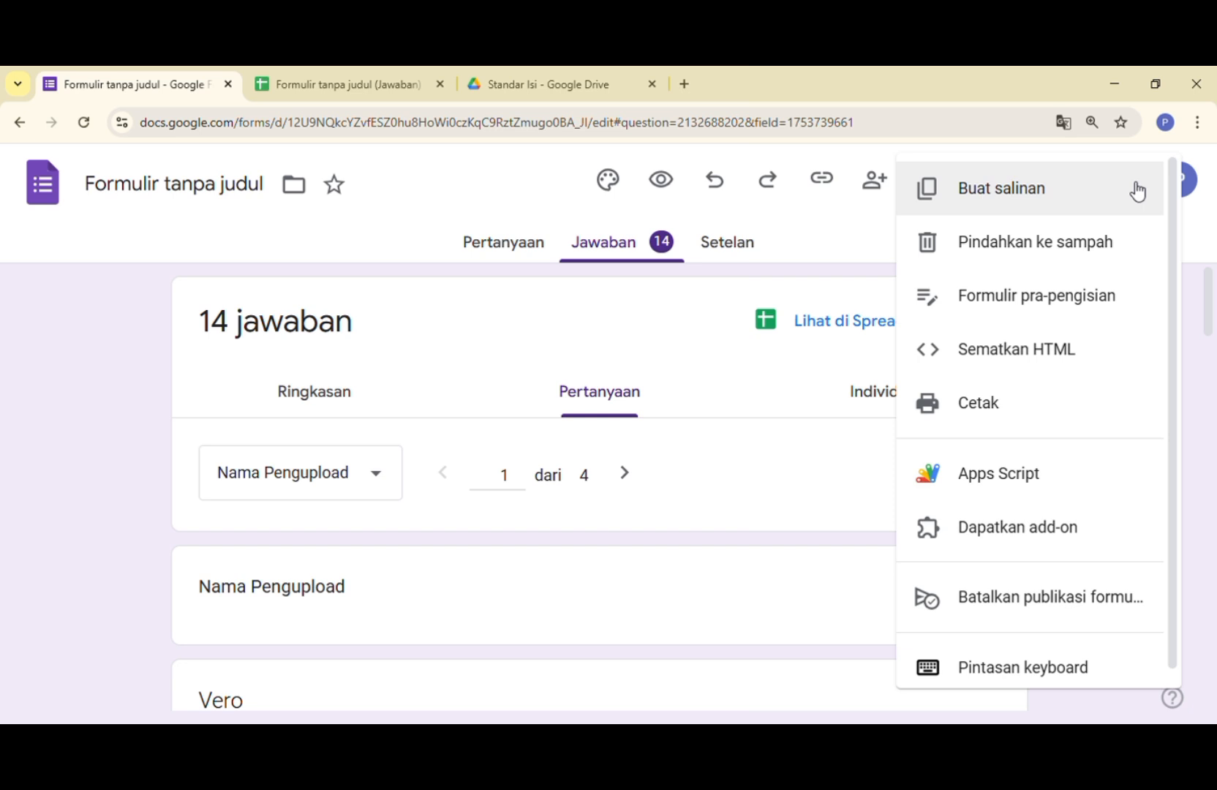
click(964, 472)
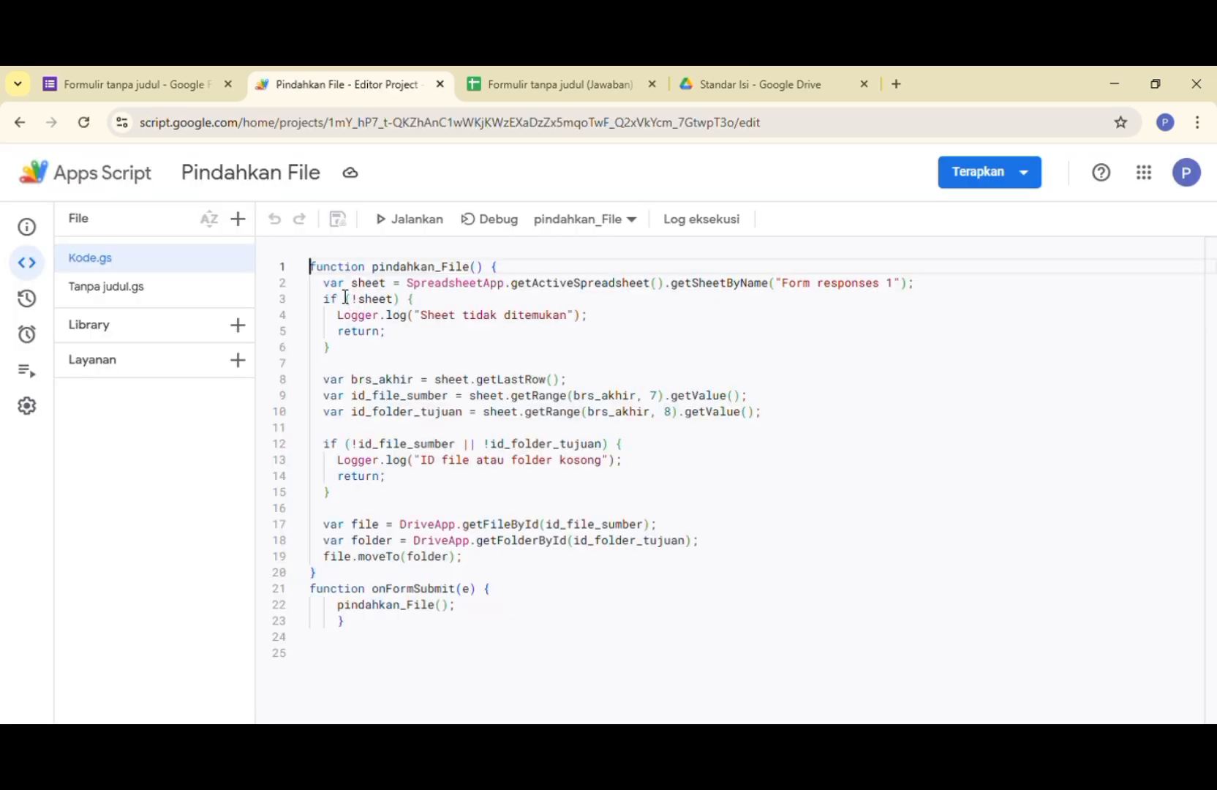
click(349, 299)
text(!)
click(426, 218)
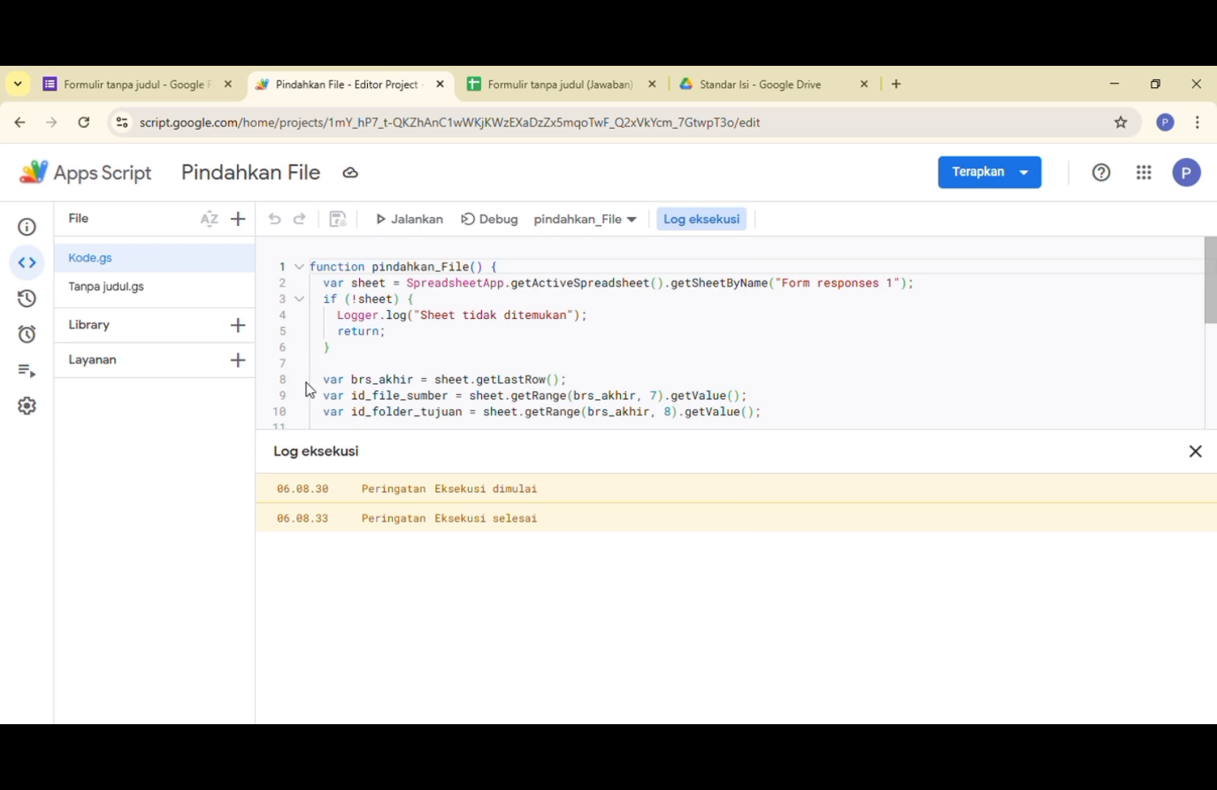
- Open the onFormSubmit trigger for editing and save it with source "Dari Spreadsheet" and event type "Saat mengirim formulir"
click(27, 333)
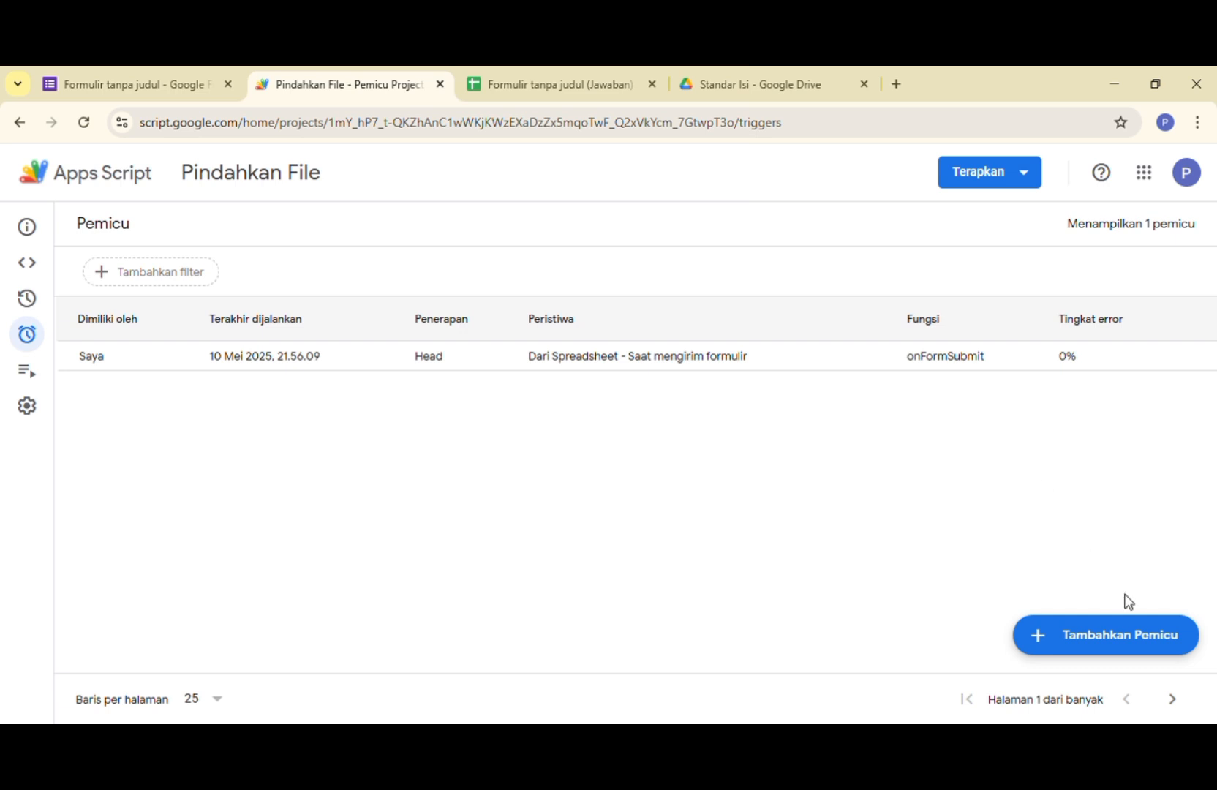
mouse_move(1117, 359)
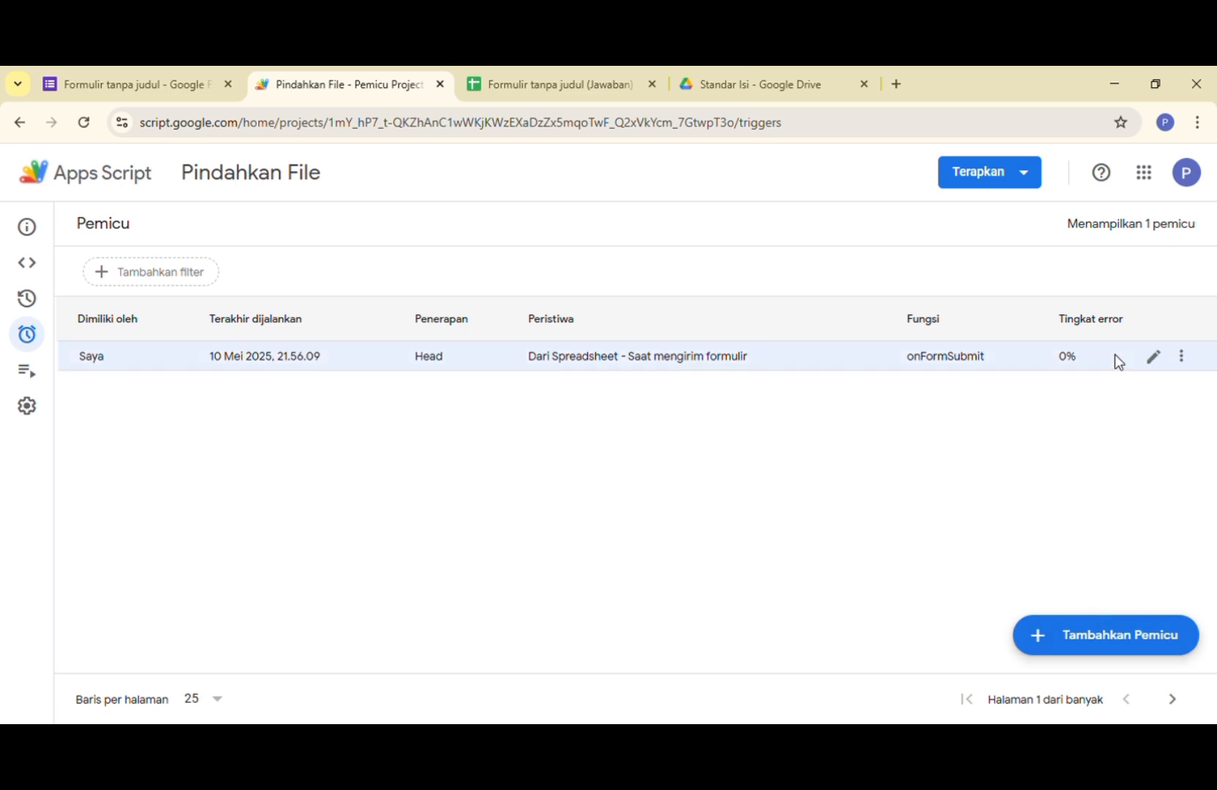
click(1154, 360)
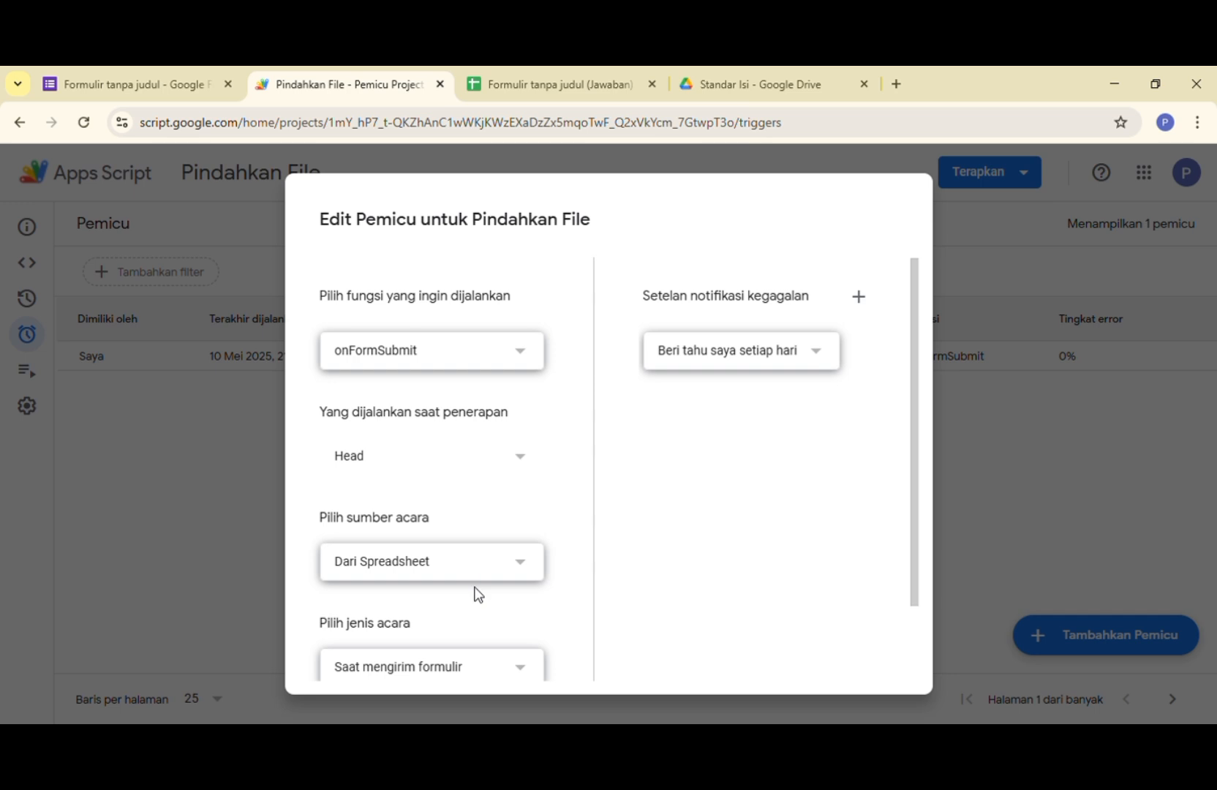
scroll(672, 568, down, 2)
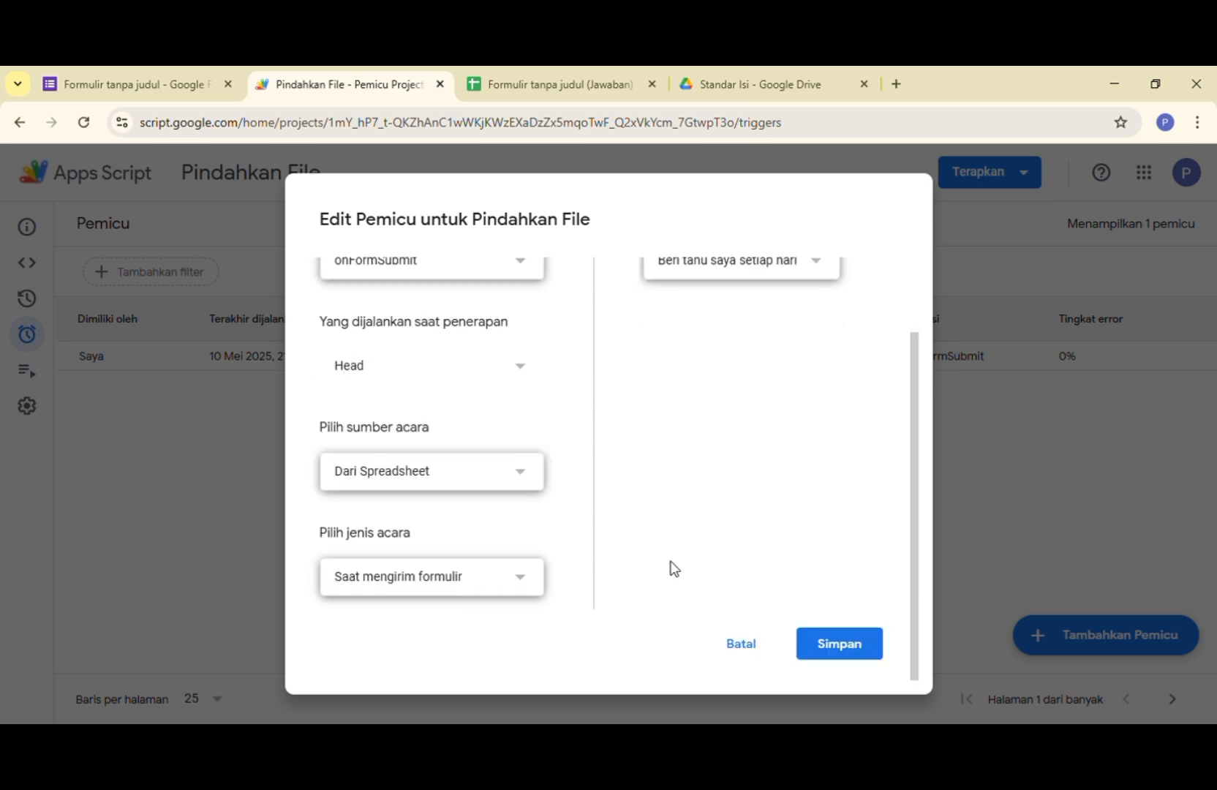
click(826, 654)
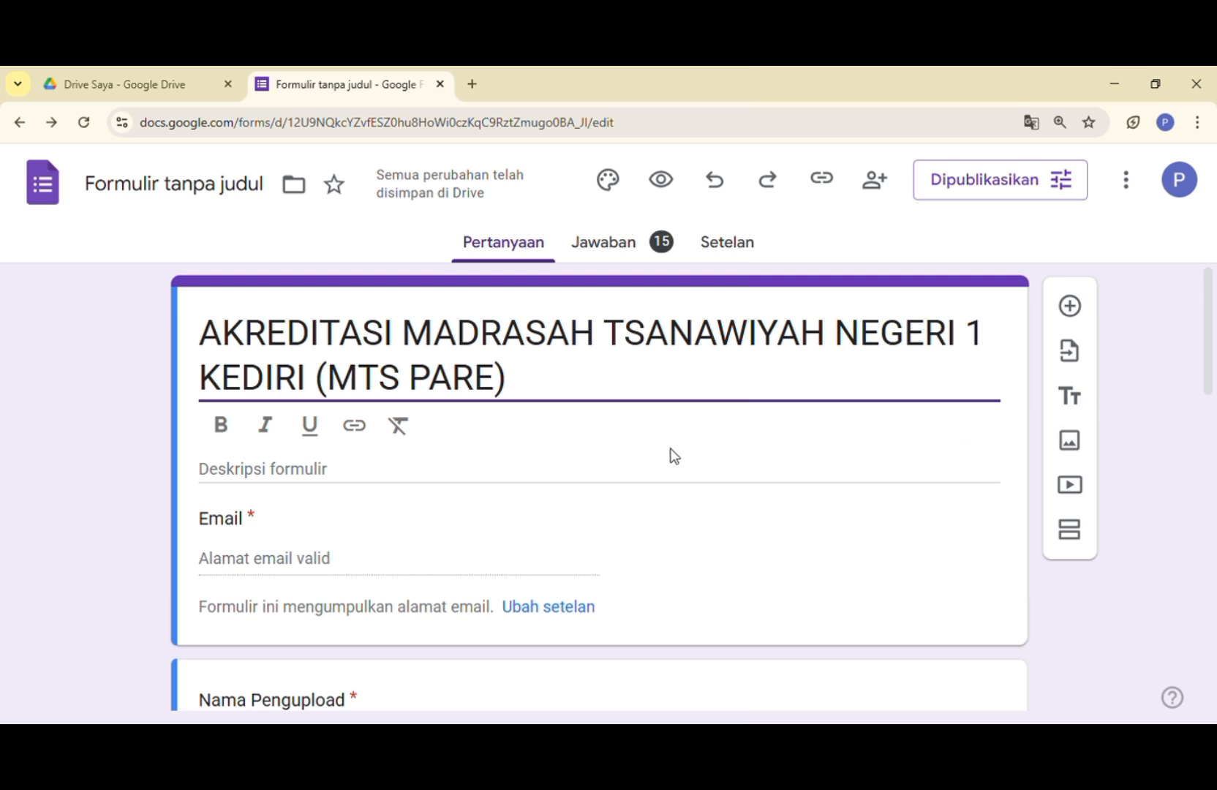
- Copy the responder link from the published form's respondent access settings and save the publishing options
click(977, 182)
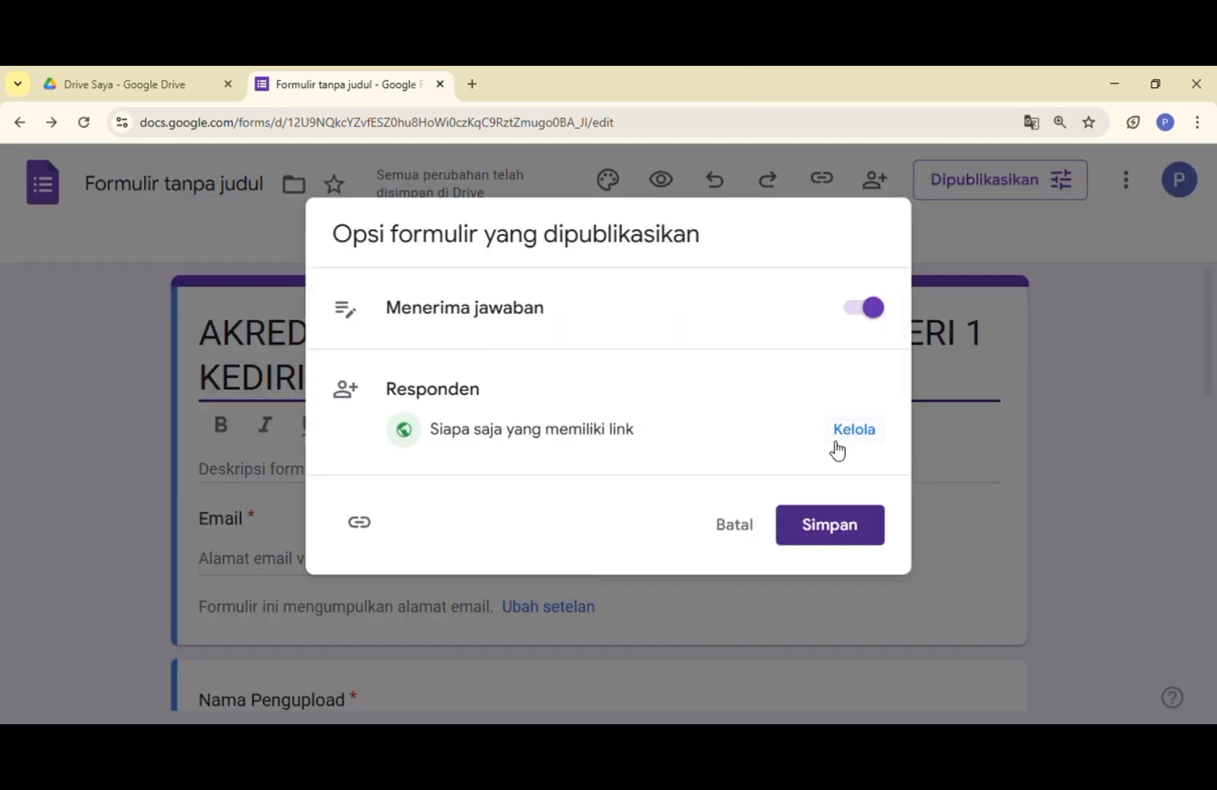
click(856, 431)
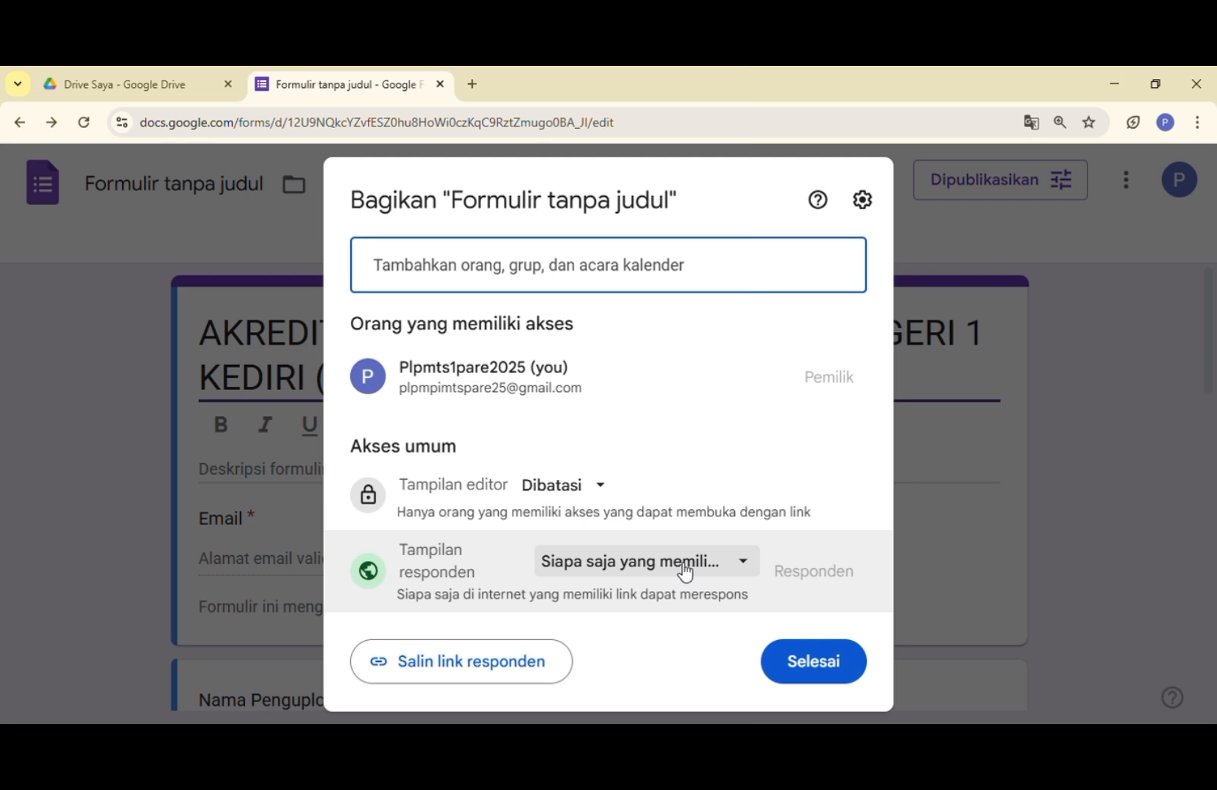
click(457, 670)
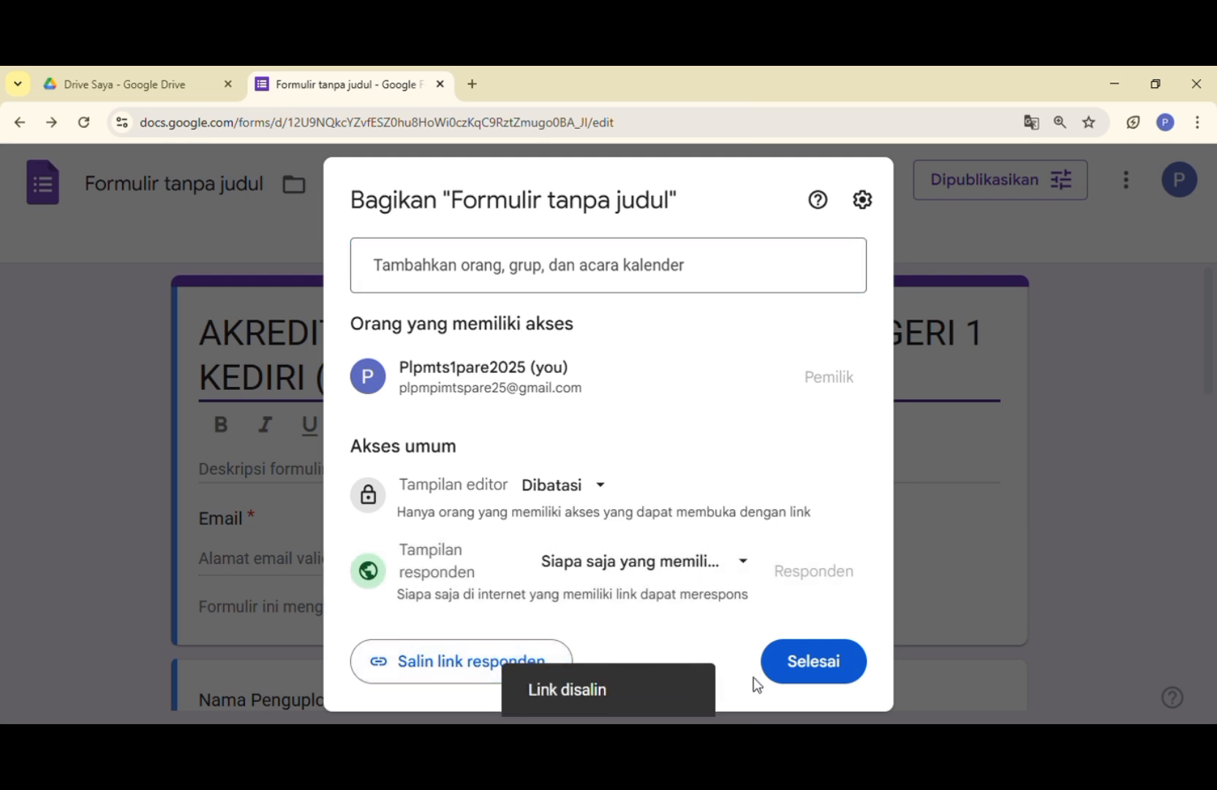
click(803, 670)
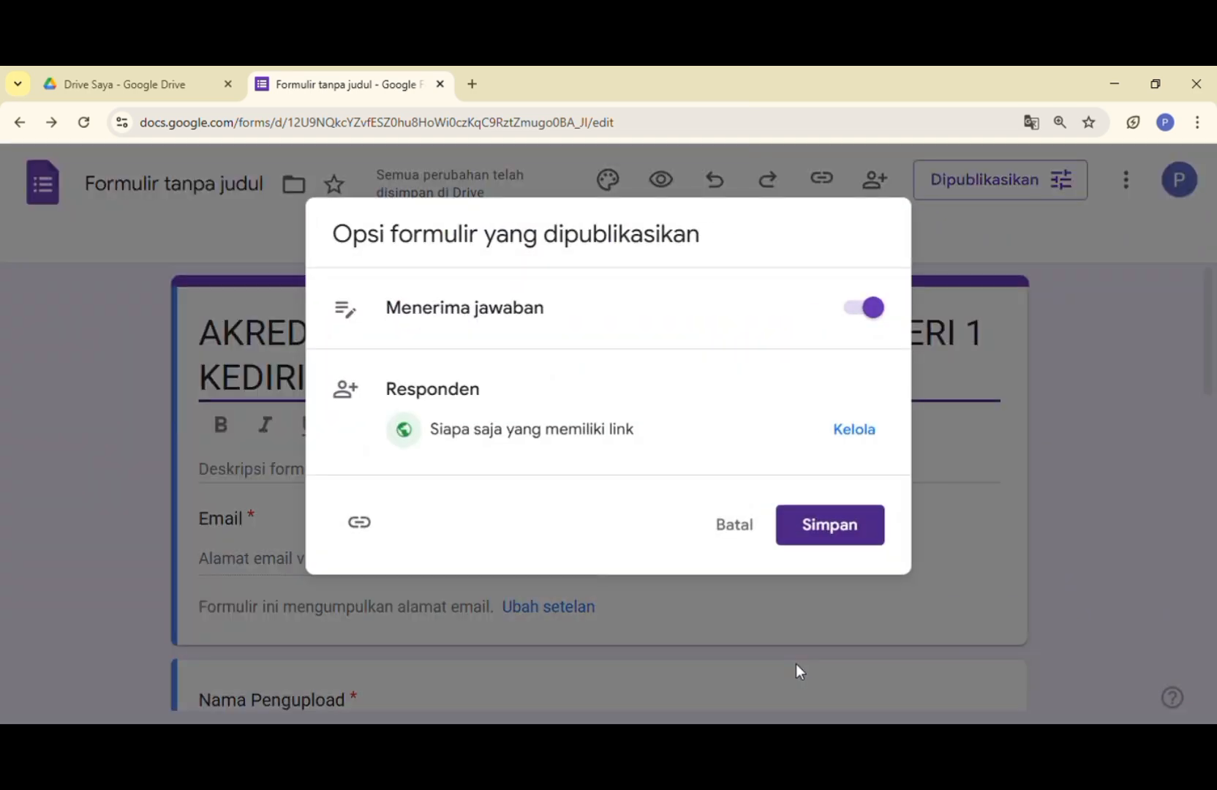
click(841, 530)
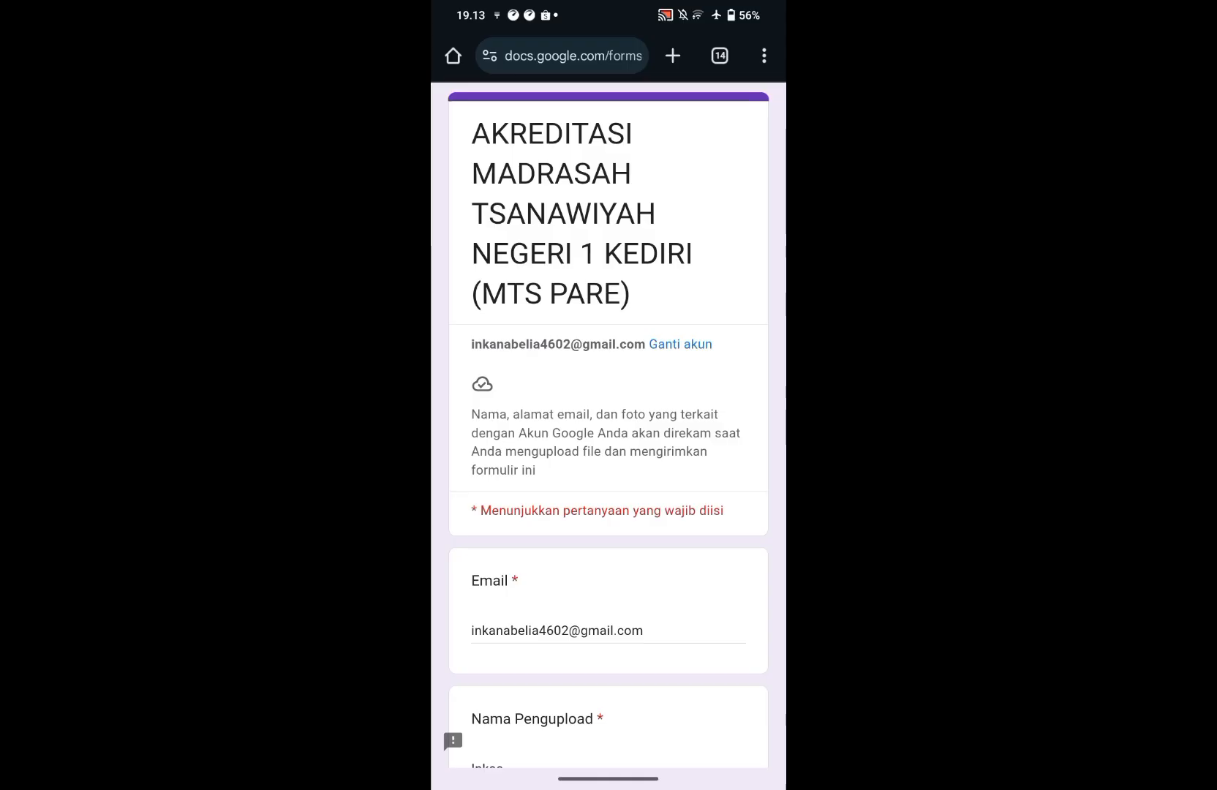
- In the phone's form, review the filled answers and open the device's photo and file picker for the Unggah Dokumen question
scroll(609, 424, down, 5)
scroll(688, 658, down, 1)
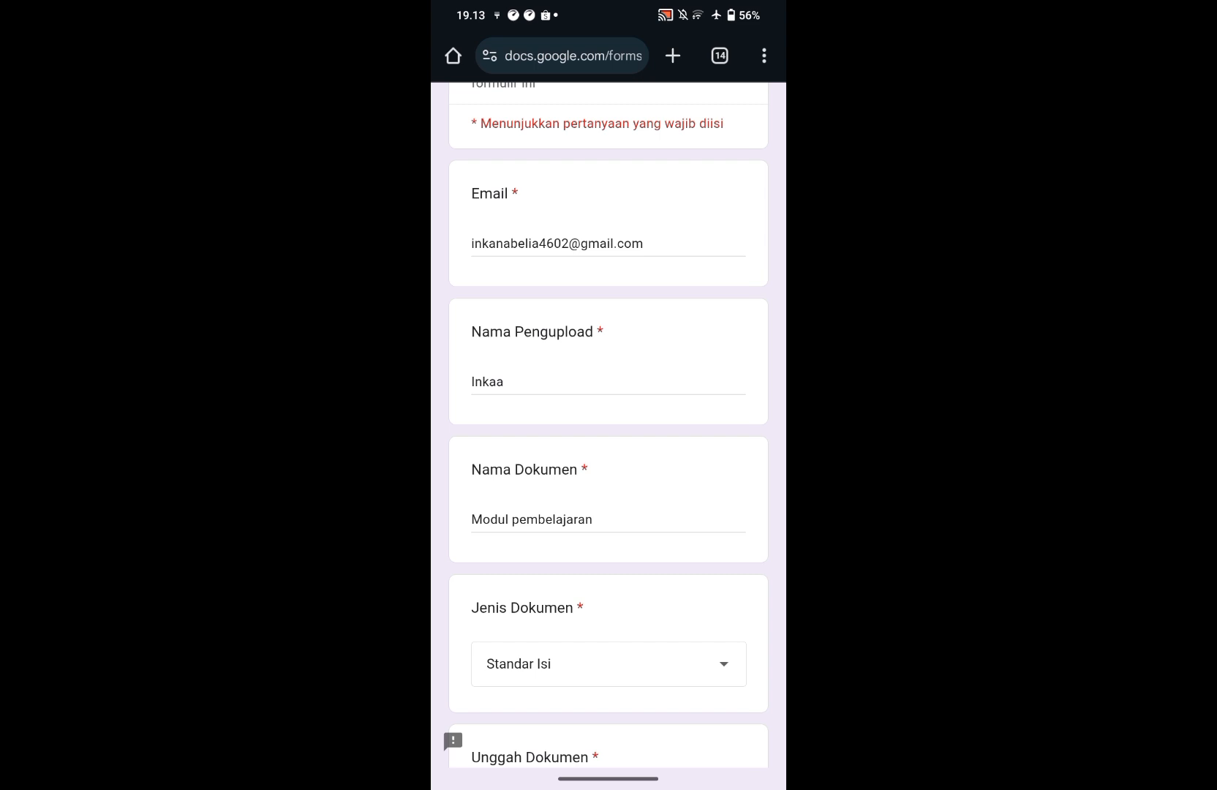
scroll(715, 583, down, 3)
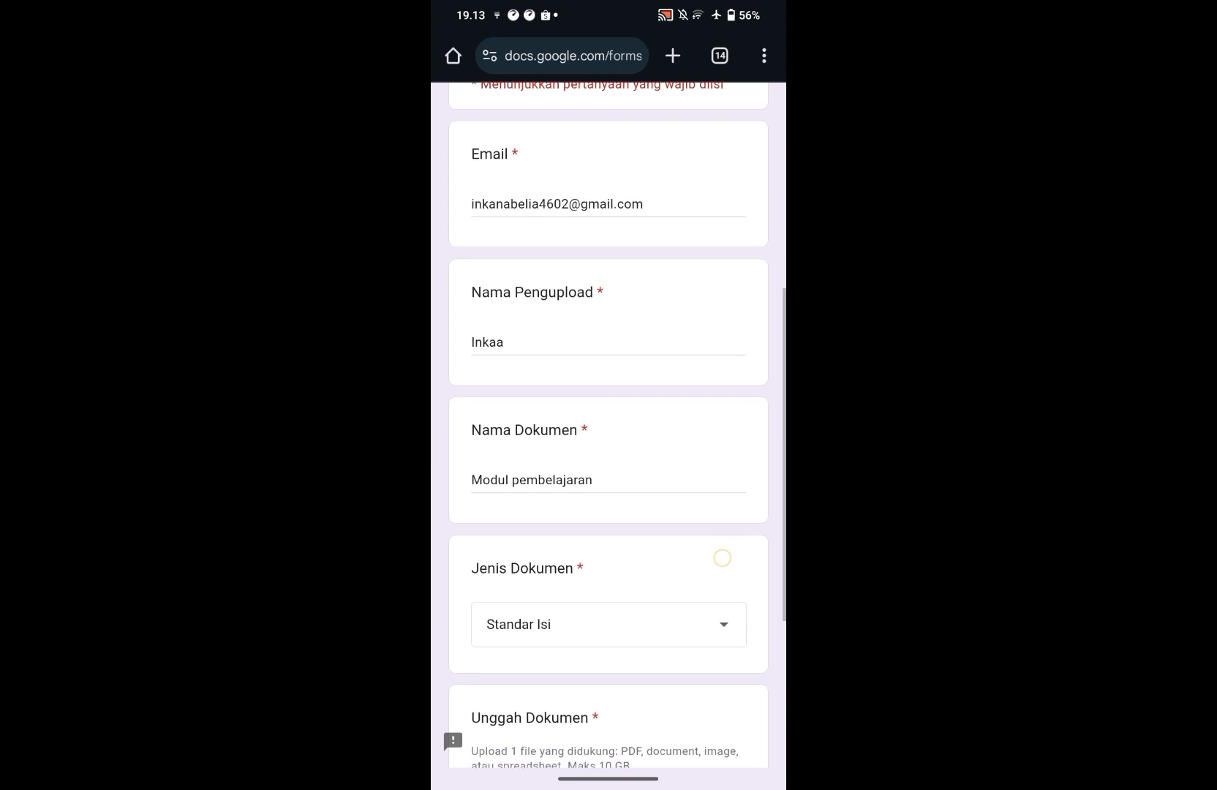
scroll(730, 505, down, 3)
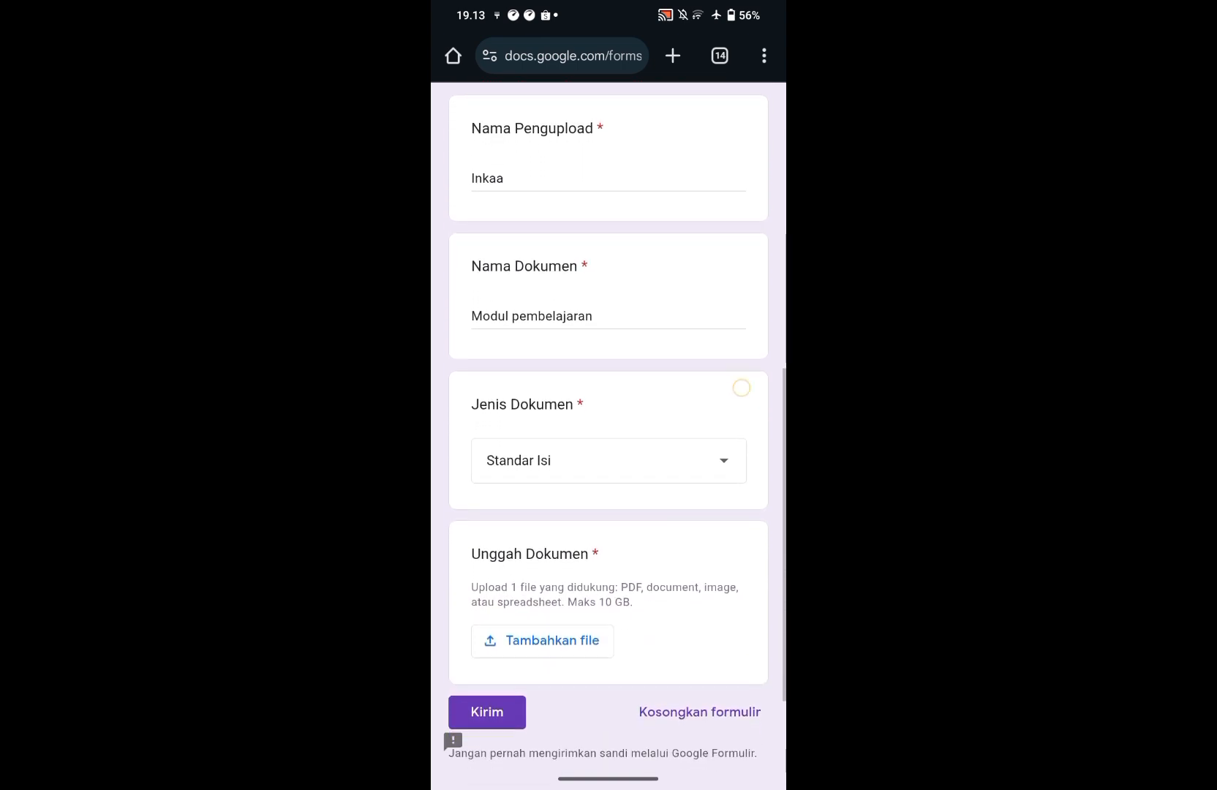
scroll(748, 321, down, 1)
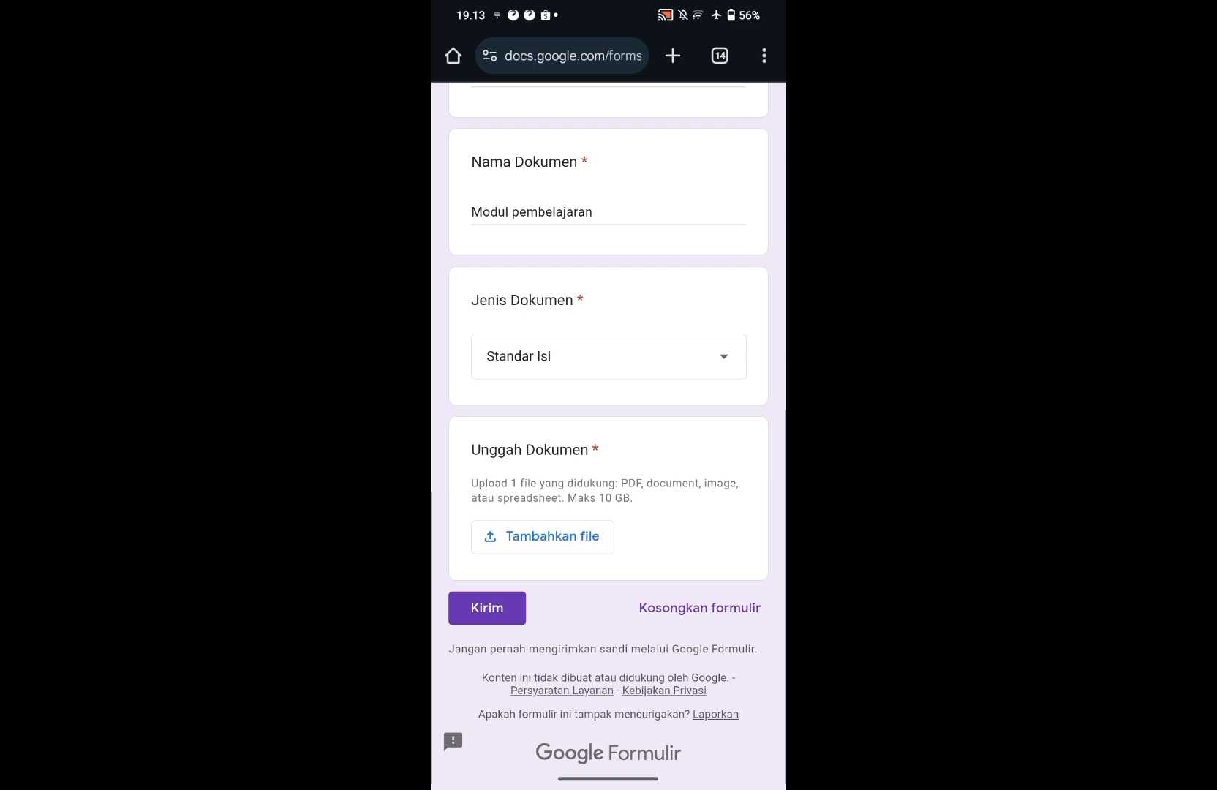
click(583, 533)
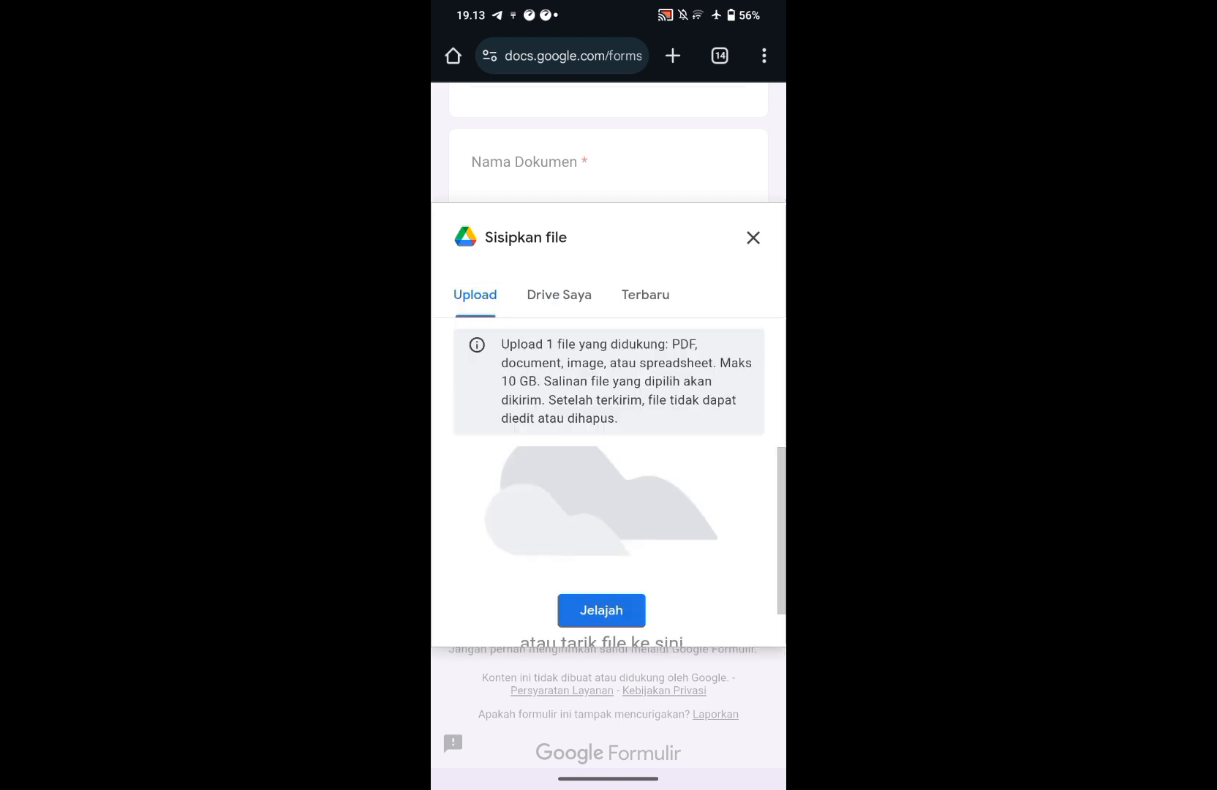
click(601, 610)
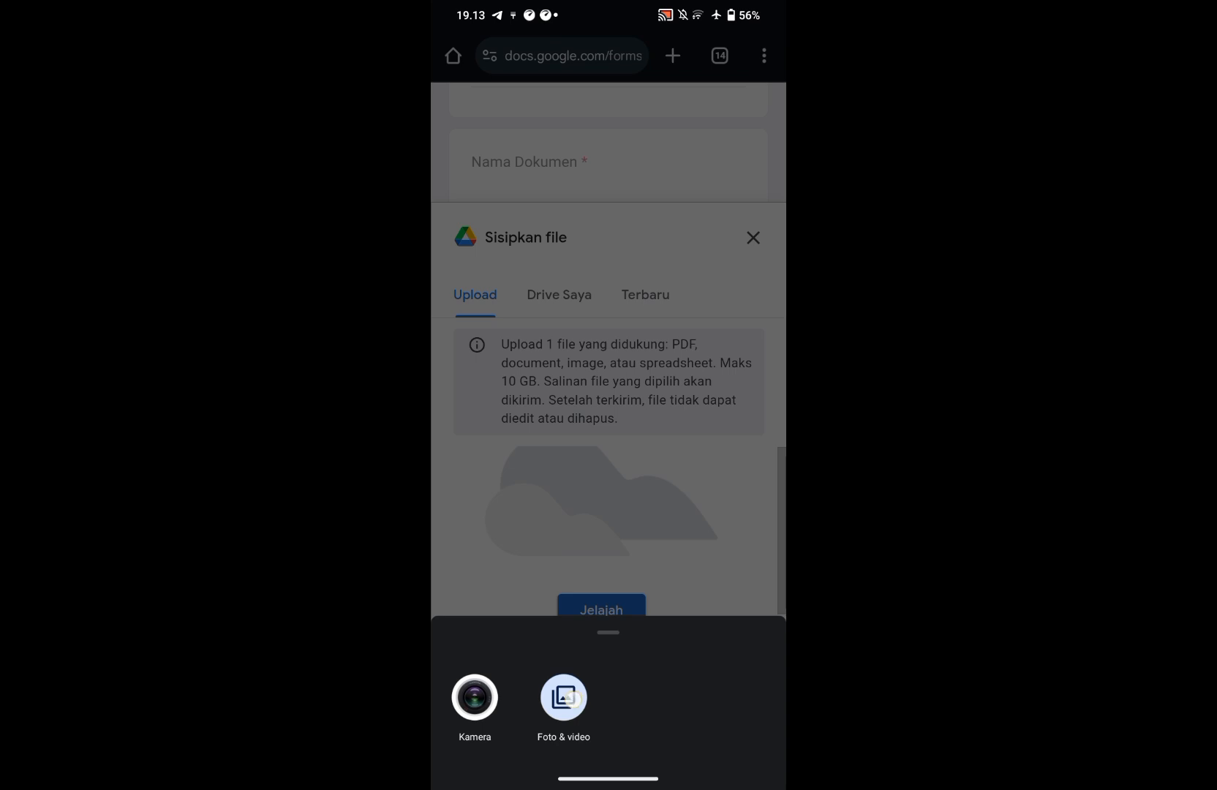
click(565, 697)
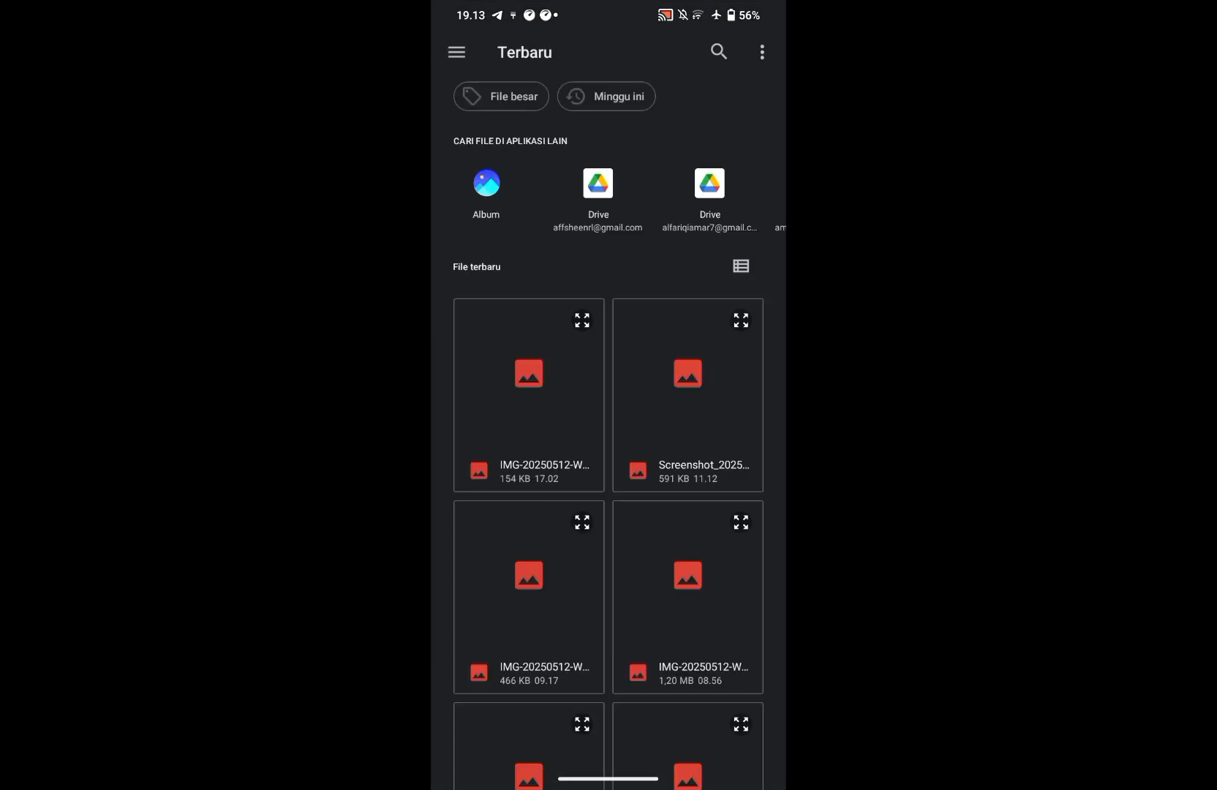
- Attach Data Siswa Baru-2025-1.xlsx from the WhatsApp Documents folder and submit the form
click(456, 52)
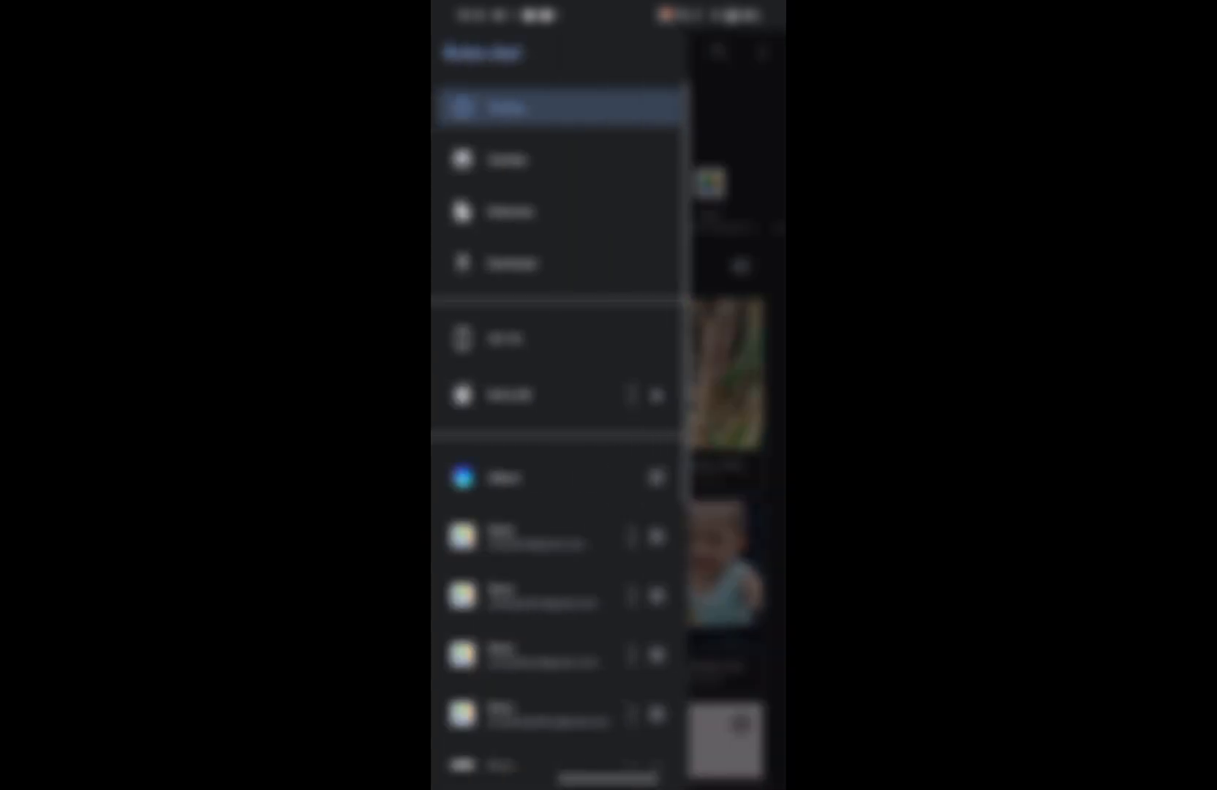
click(512, 211)
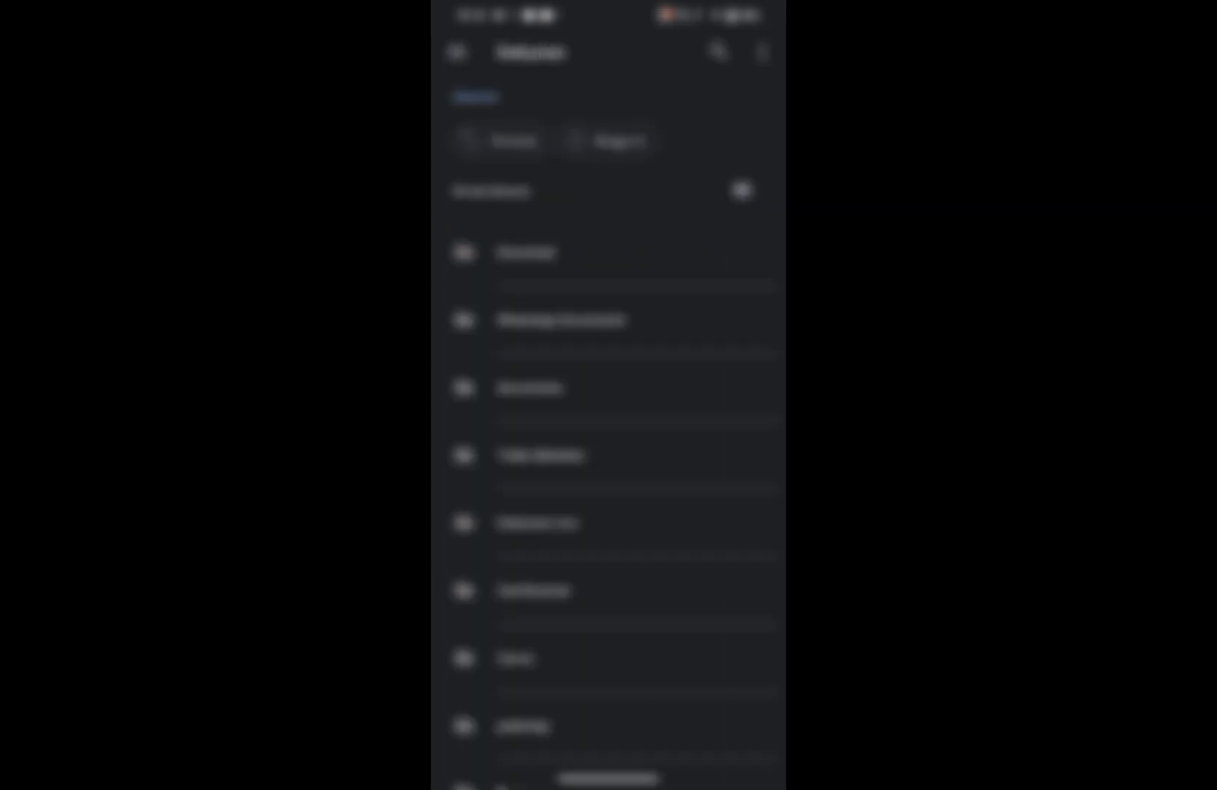
click(712, 331)
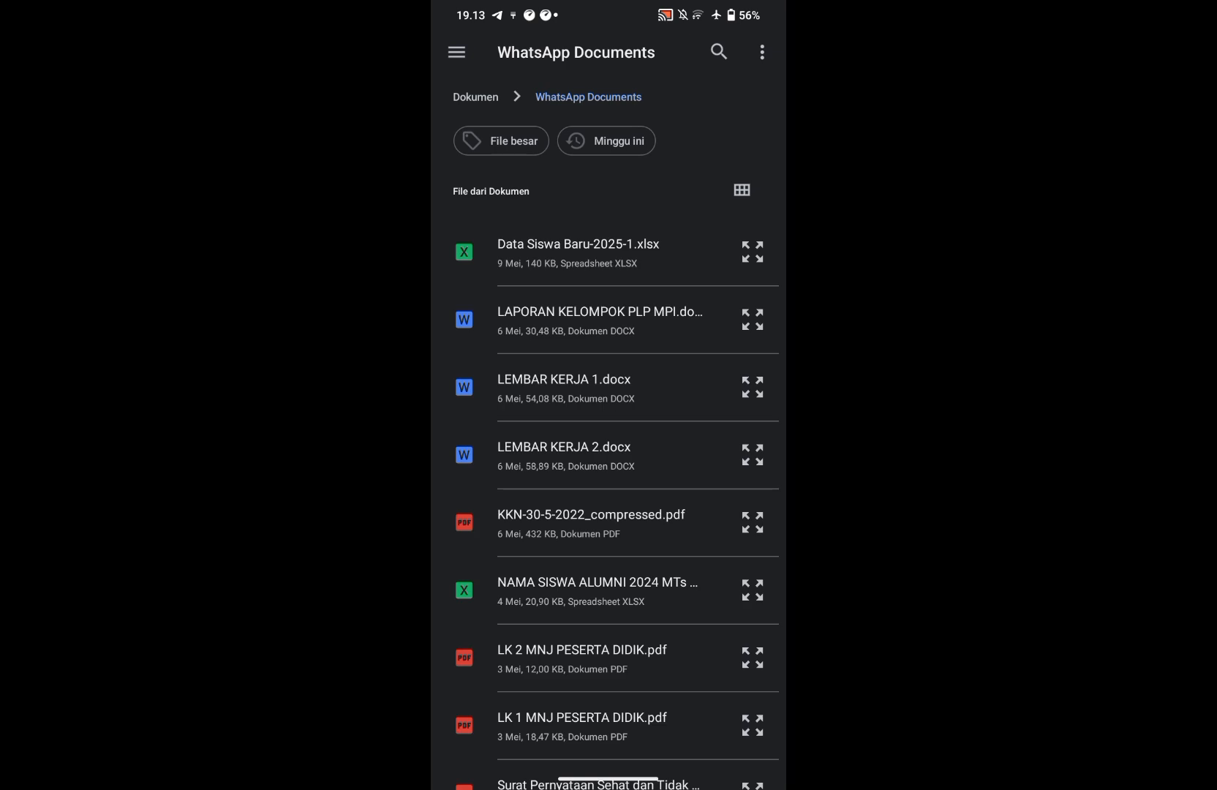
click(578, 252)
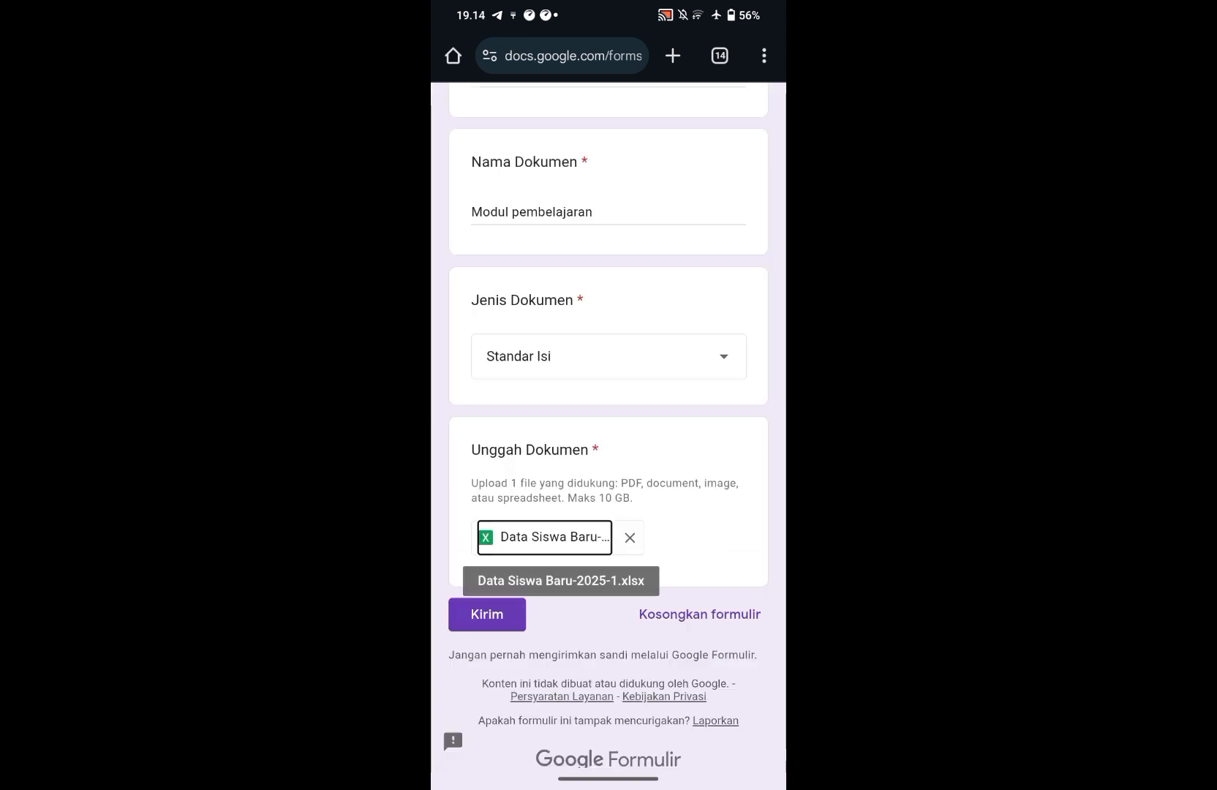
click(487, 615)
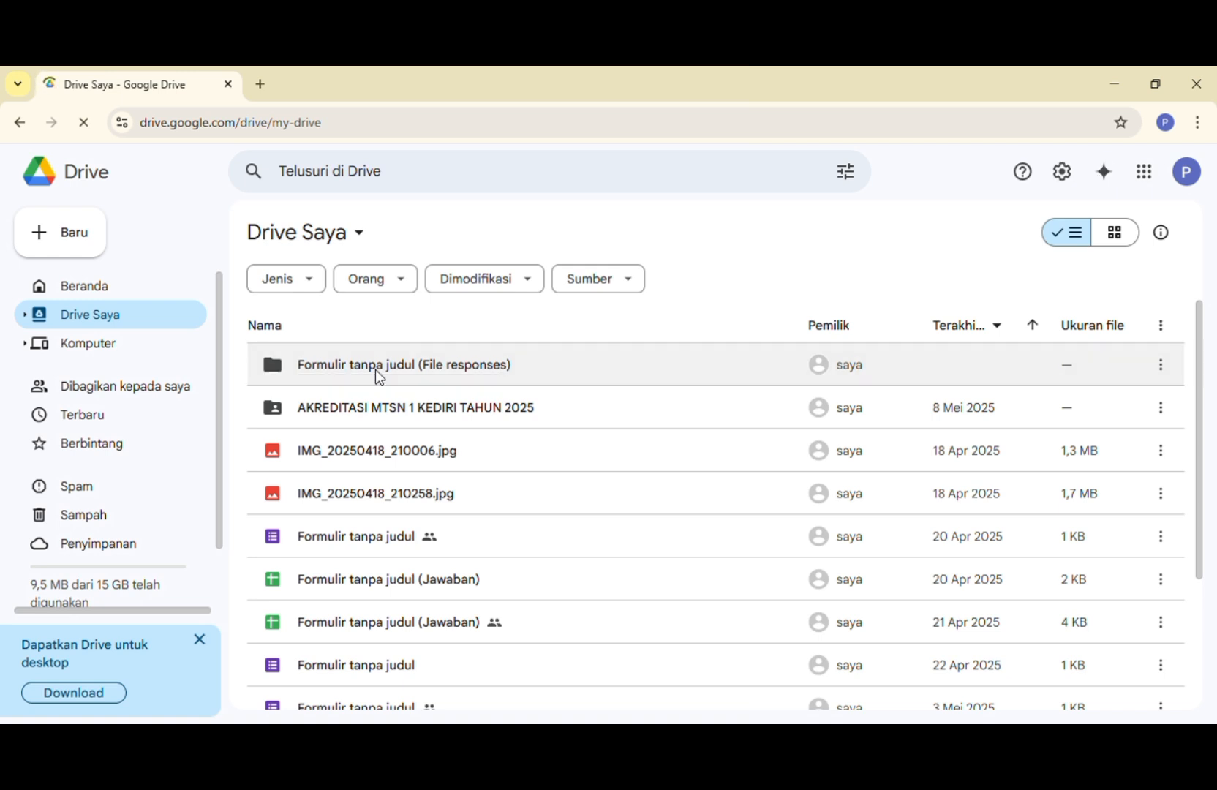
- In Google Drive, open the Standar Isi folder inside AKREDITASI MTSN 1 KEDIRI TAHUN 2025 to check for the uploaded file
click(376, 369)
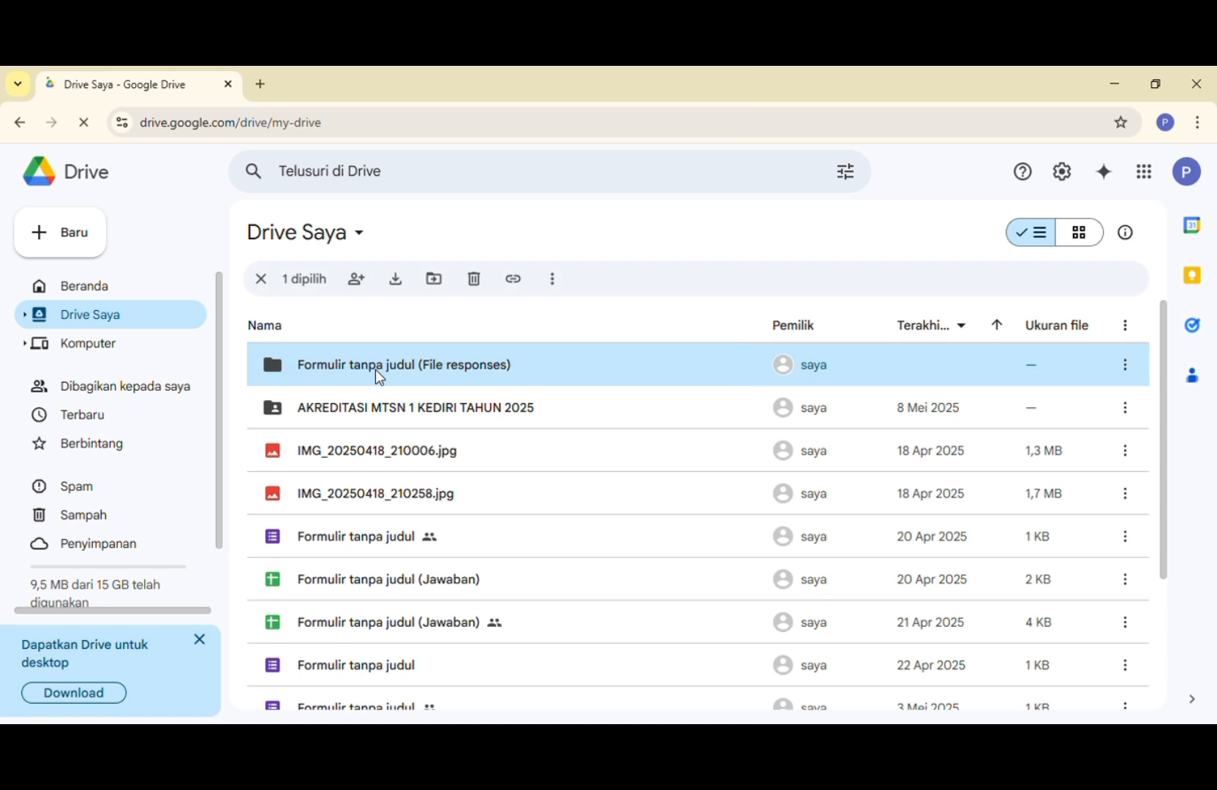
double_click(374, 411)
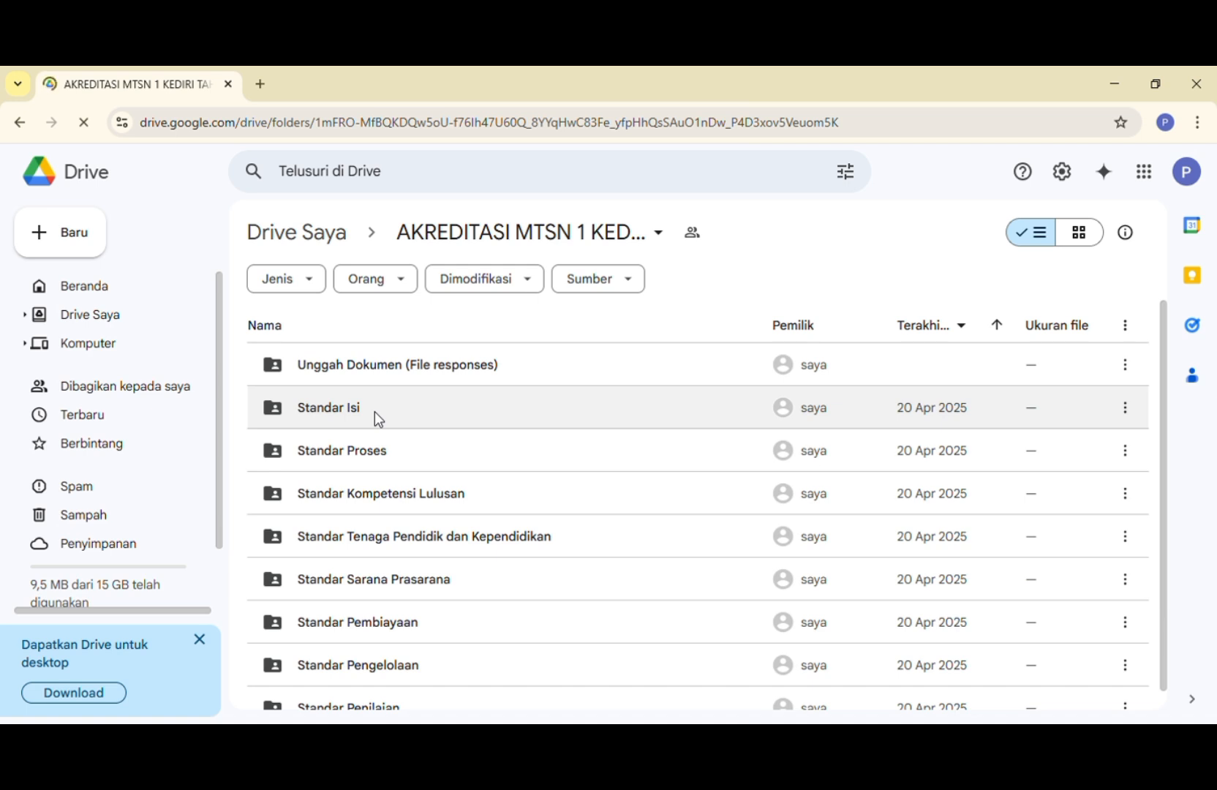
click(375, 410)
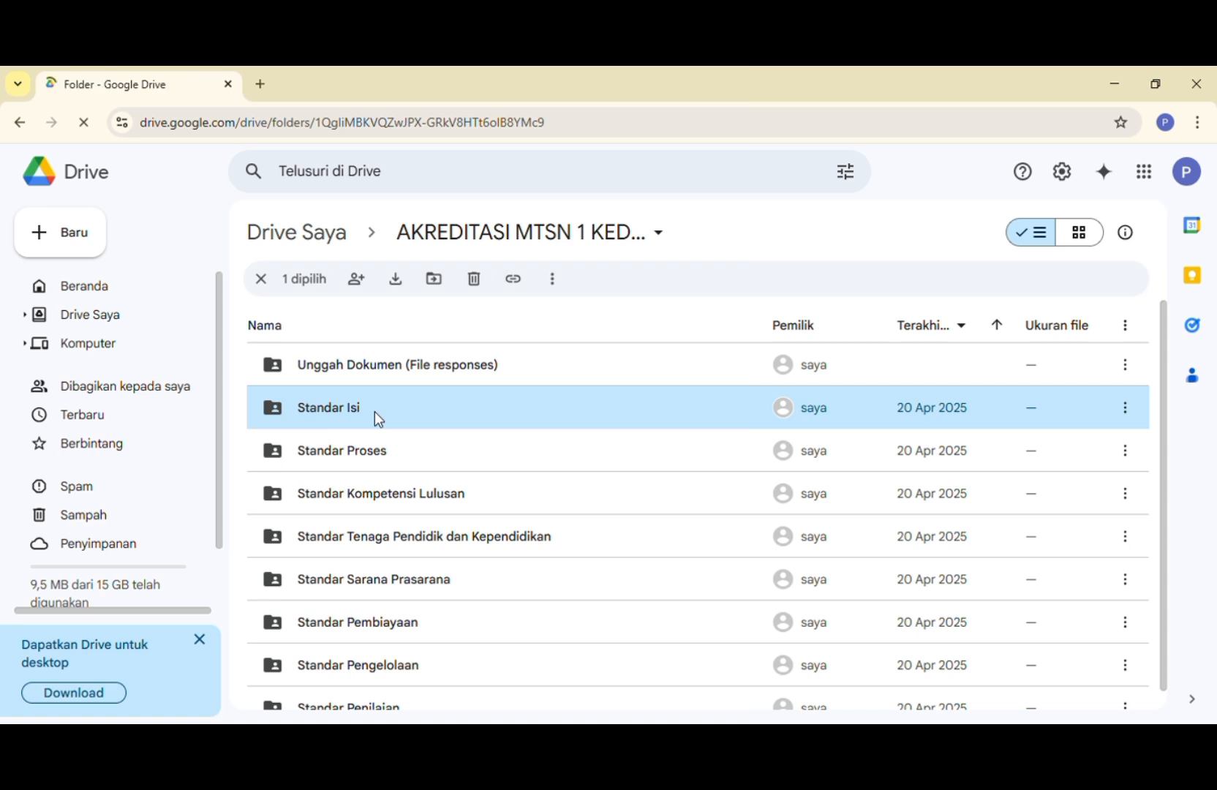
double_click(374, 411)
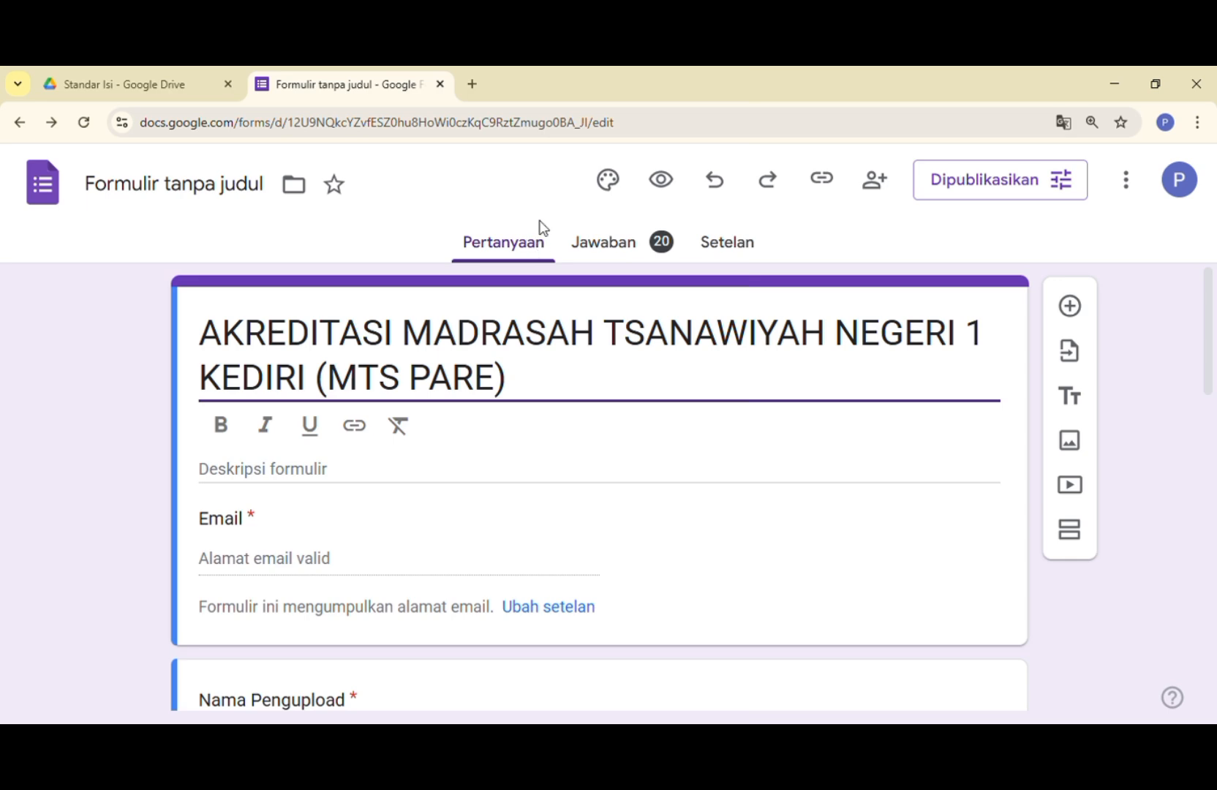
- In Google Forms, view the form's responses and open the linked response spreadsheet
click(621, 241)
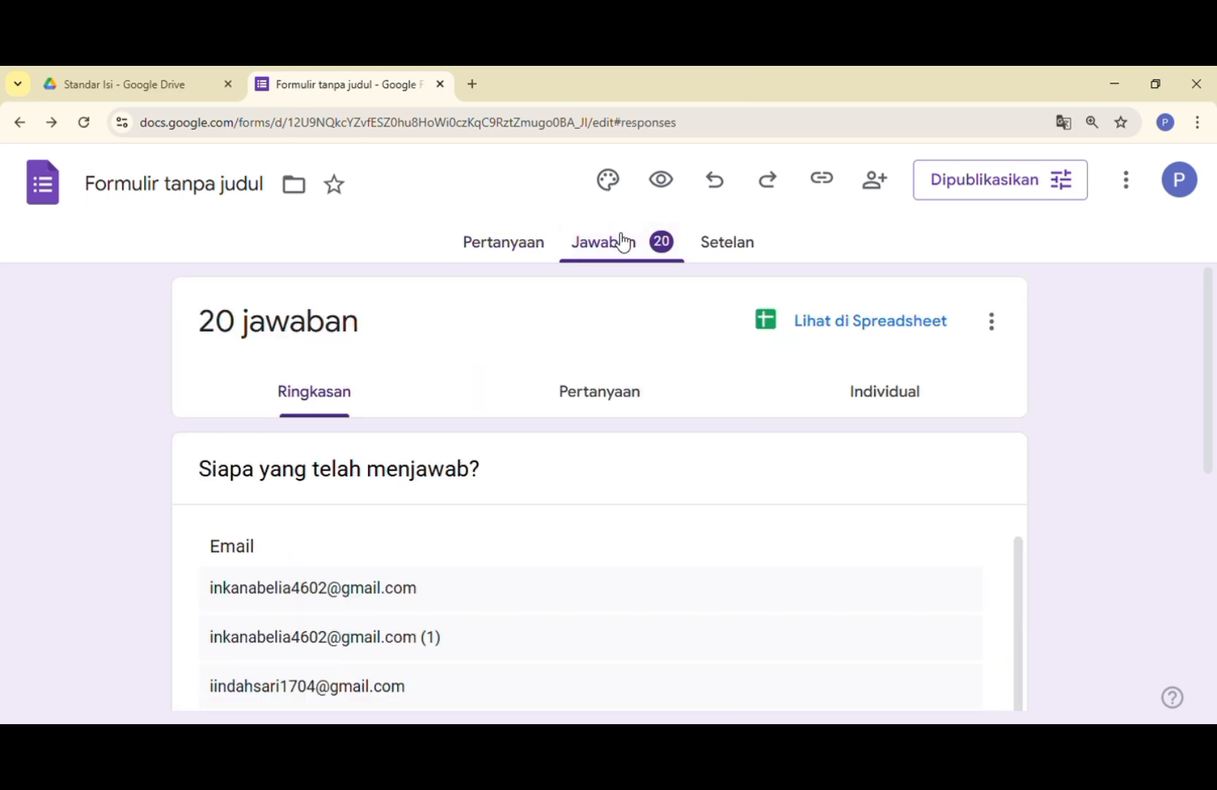
click(870, 336)
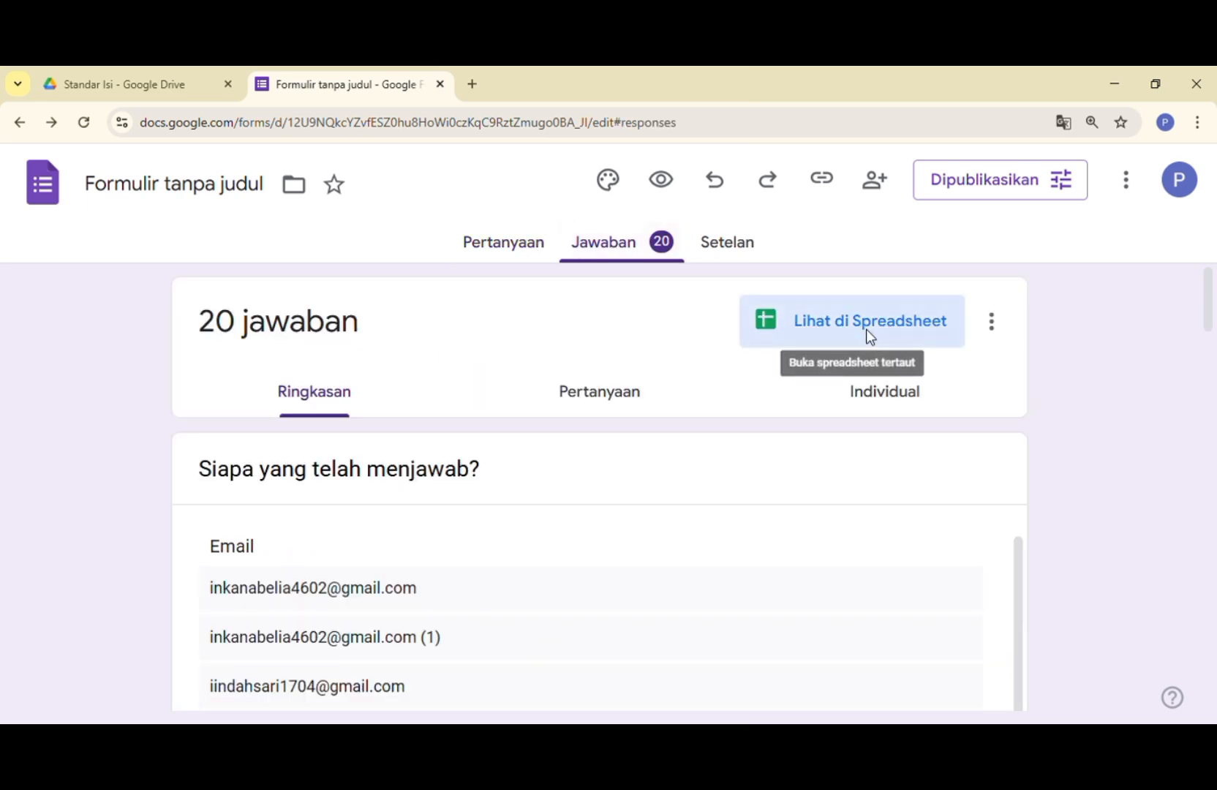